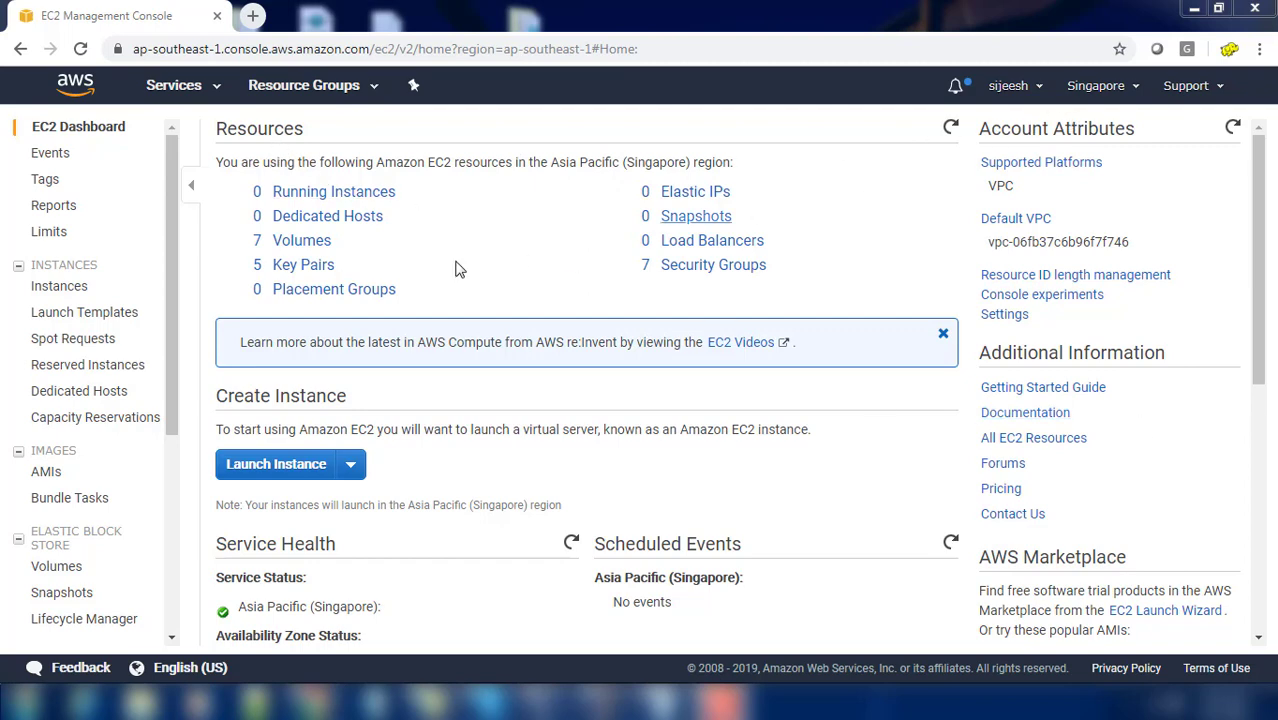
Start launching a new EC2 instance in the Singapore region and browse the Community AMIs catalog
click(190, 86)
click(292, 238)
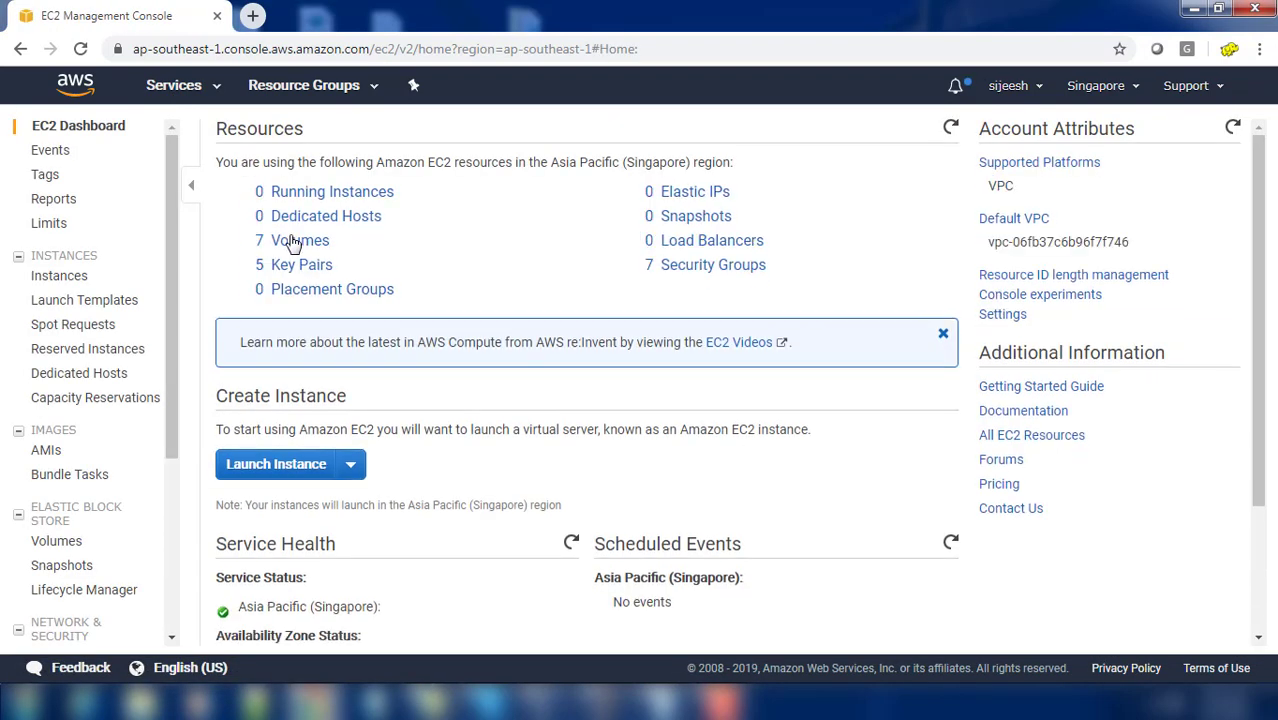
click(268, 466)
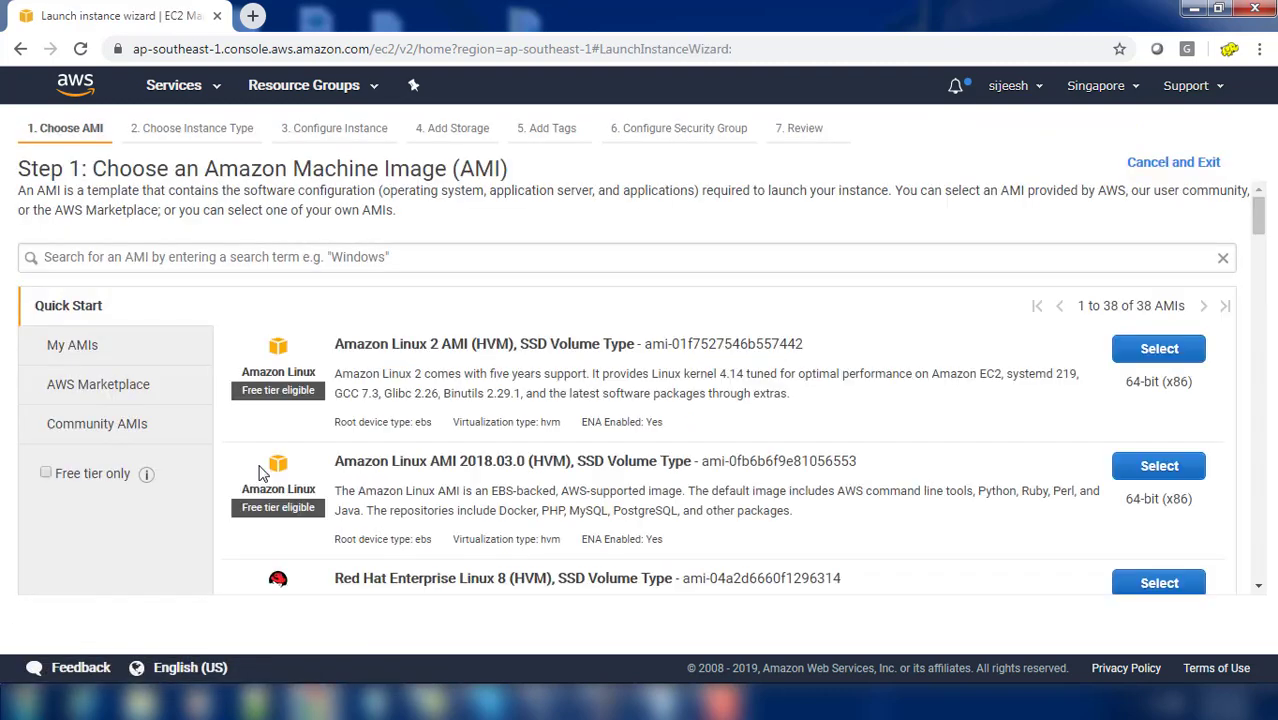
click(82, 434)
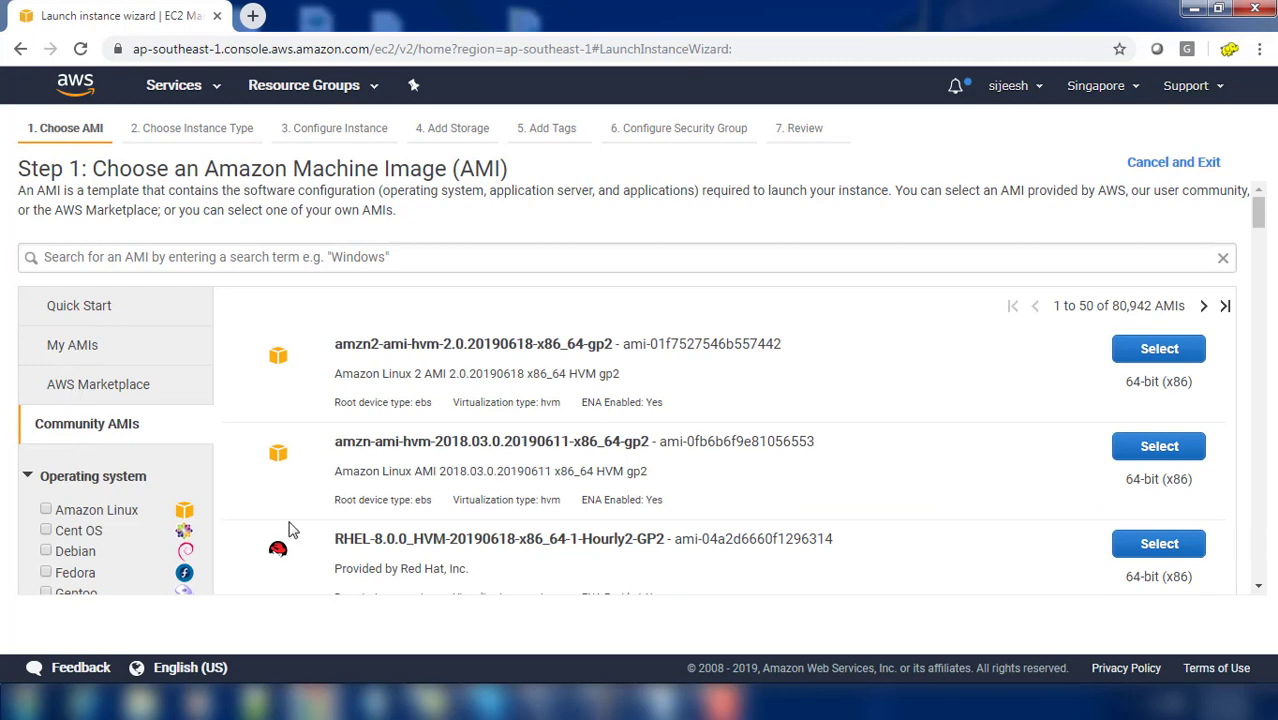
Search the community AMIs for centos-7.5
click(434, 703)
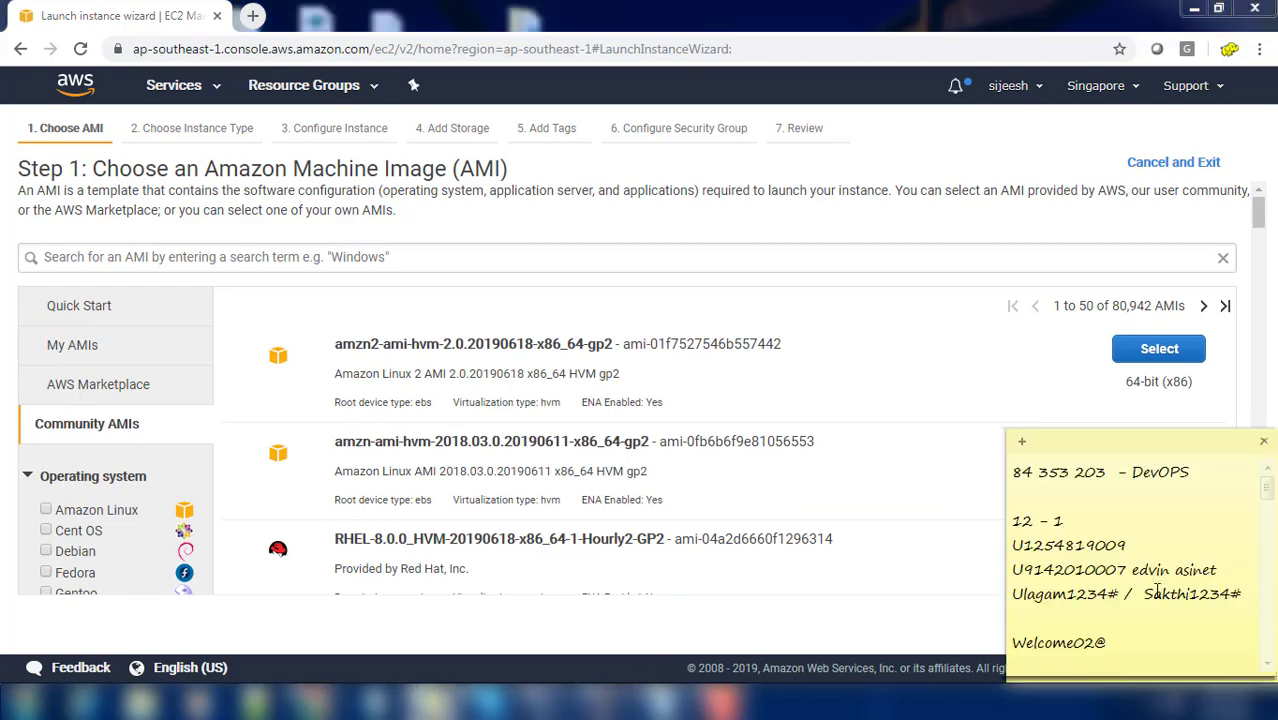
scroll(1267, 508, down, 2)
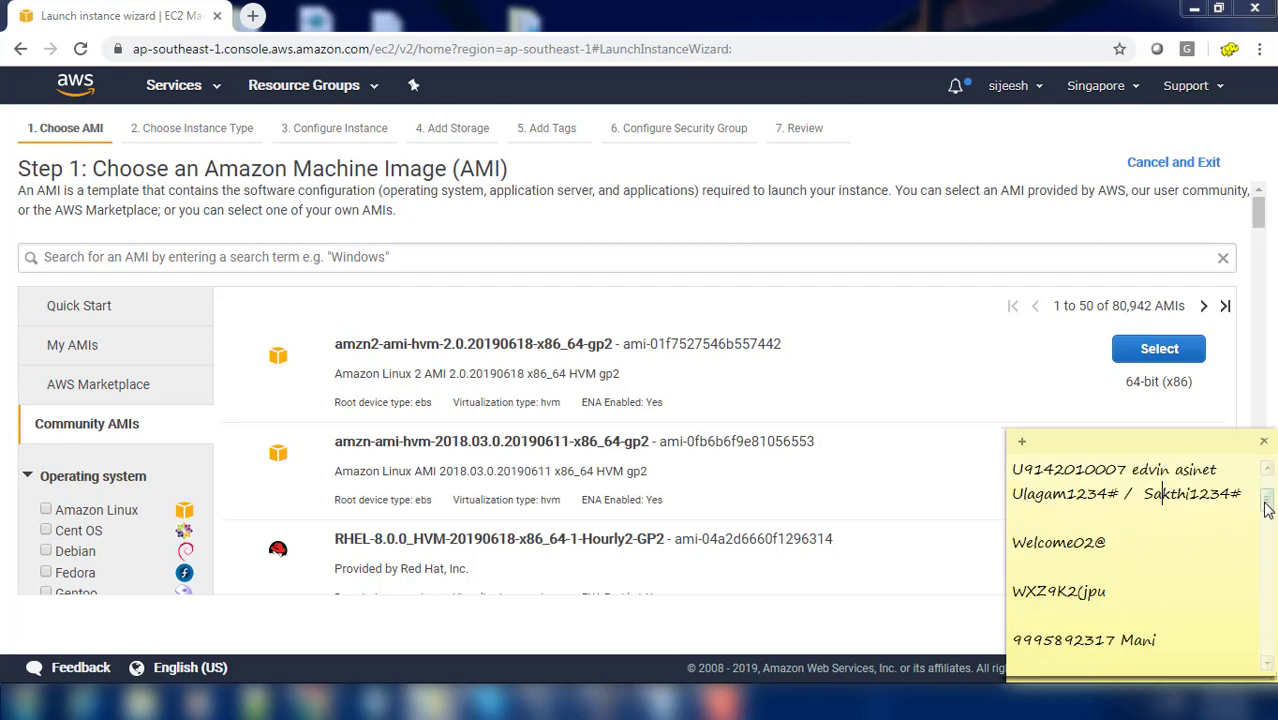
click(252, 258)
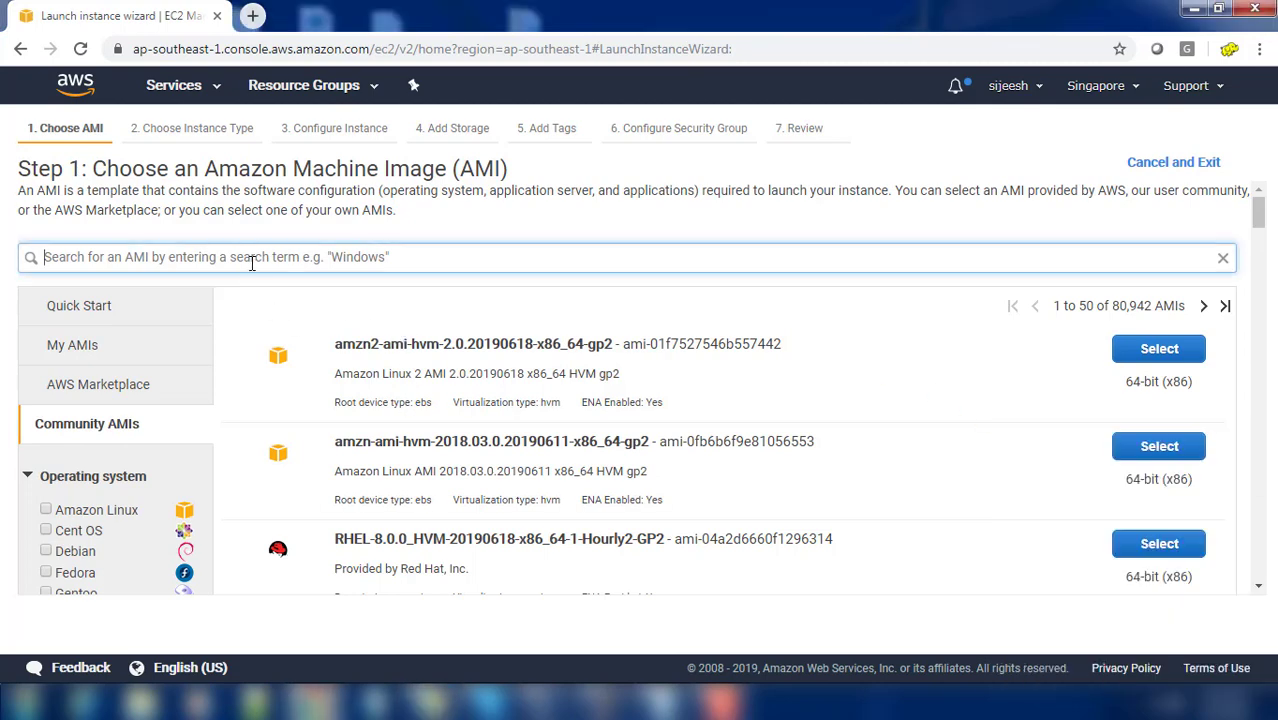
text(a)
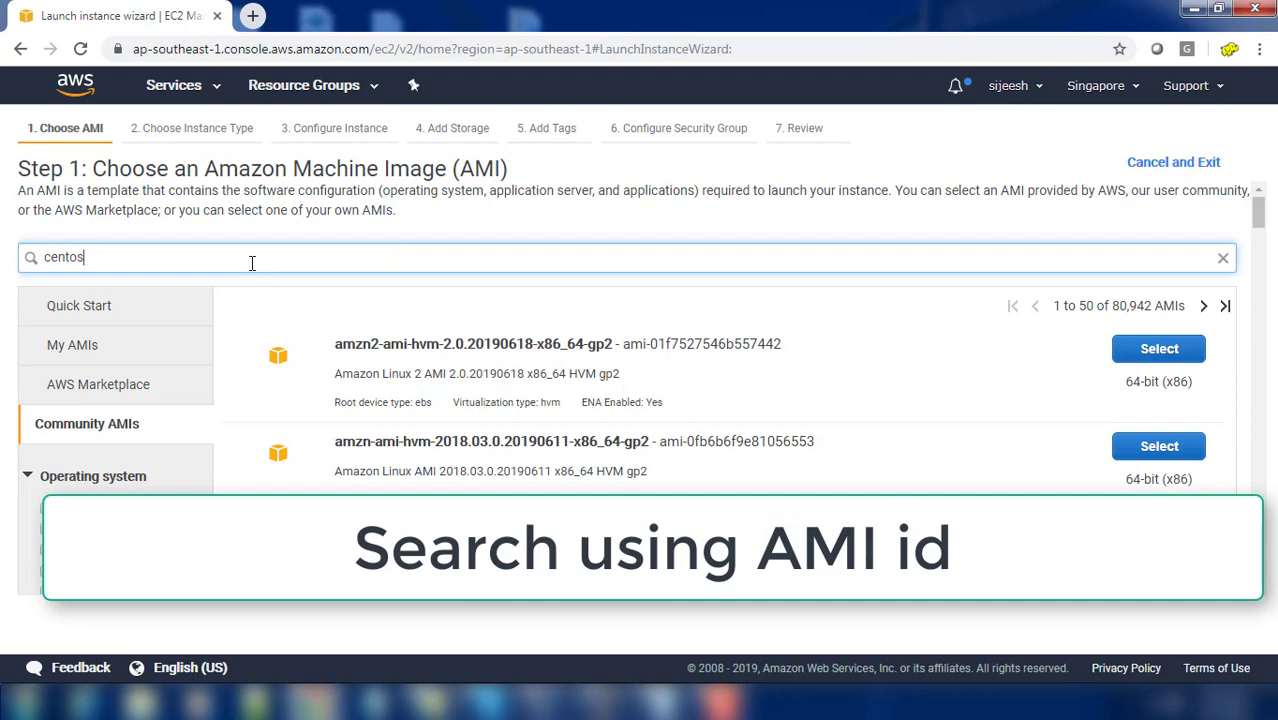
text(entos-7.5)
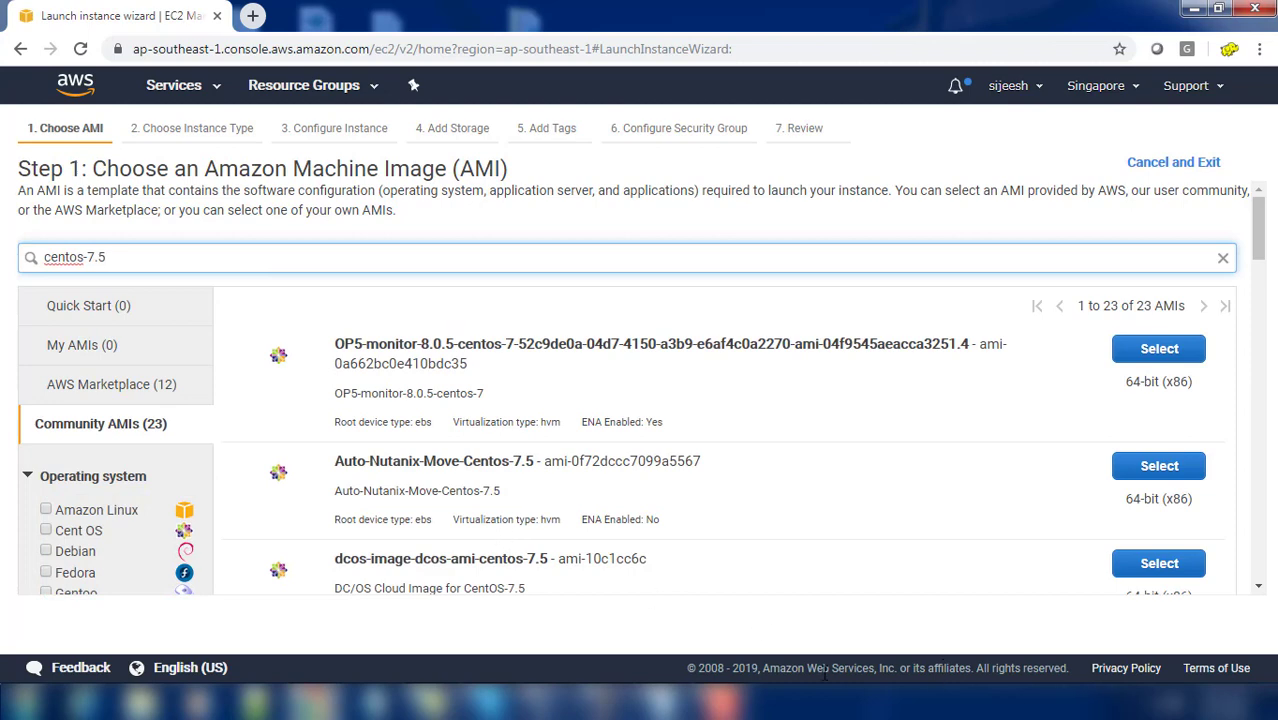
Copy the CentOS7.4 image ID ami-ad493bce from the sticky note
click(431, 703)
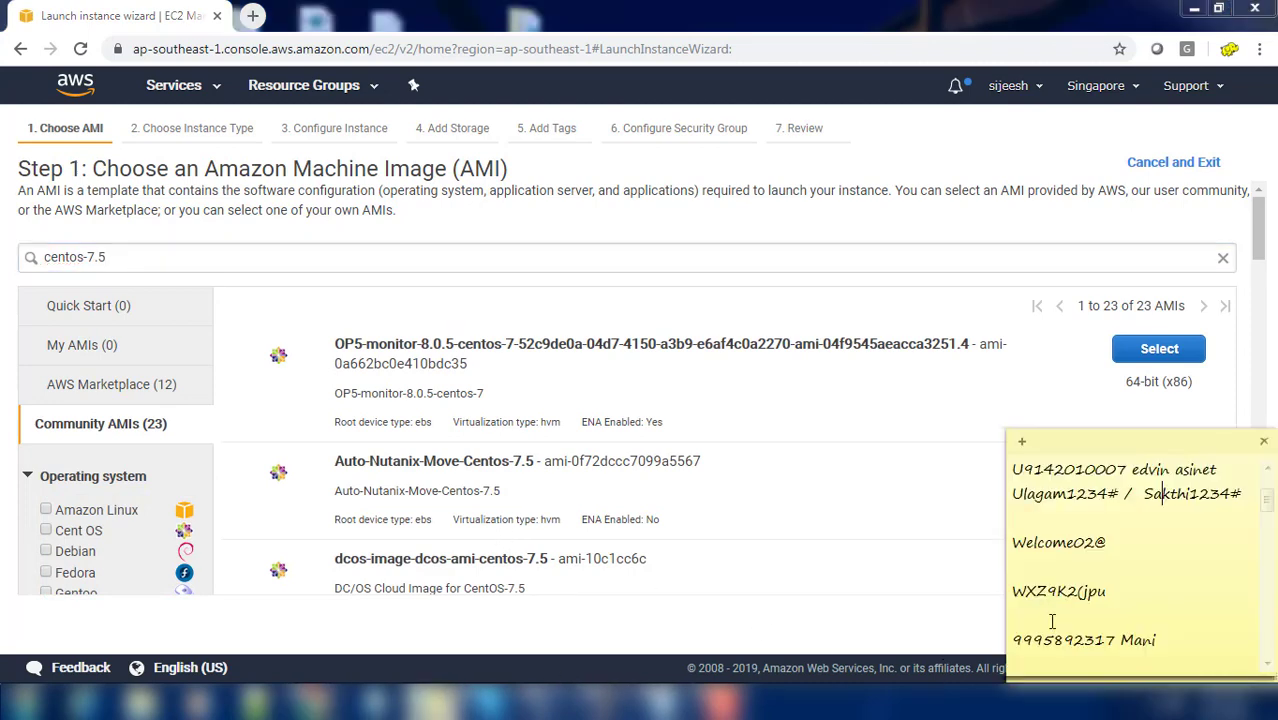
scroll(1261, 508, up, 2)
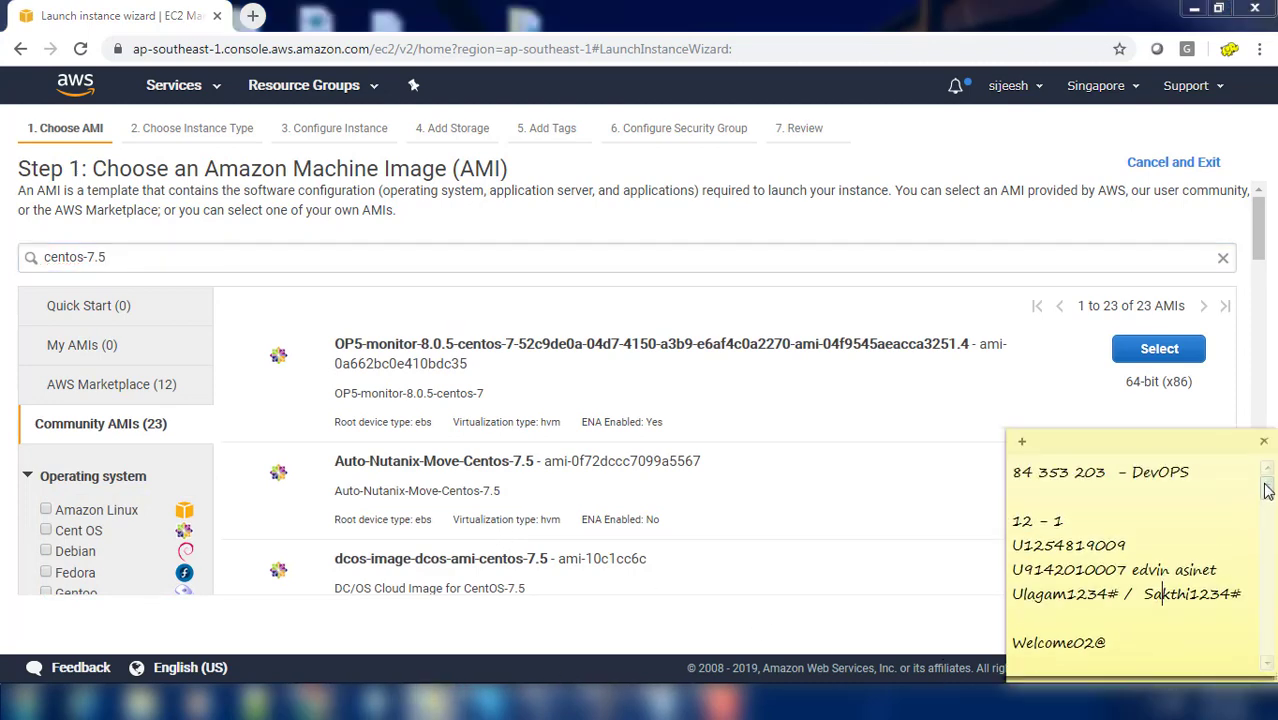
scroll(1266, 510, down, 2)
drag(1266, 510, 1270, 580)
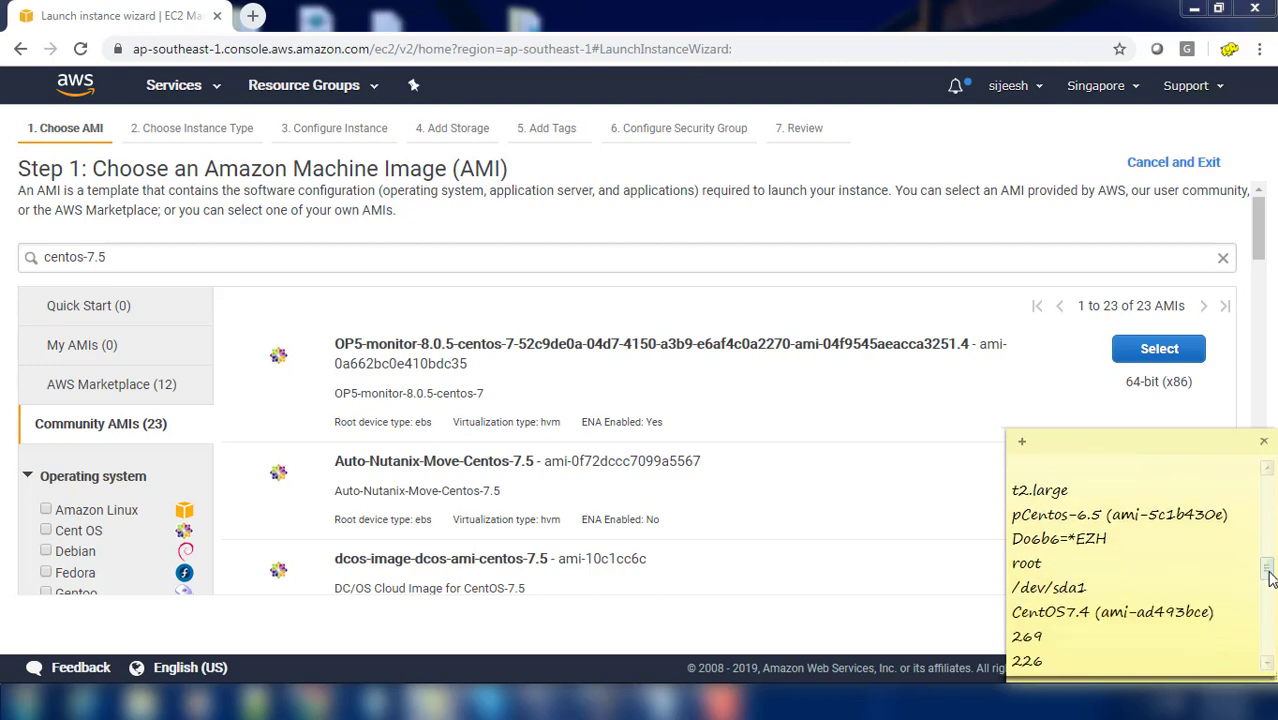
drag(1212, 613, 1102, 615)
key(ctrl+c)
right_click(1103, 614)
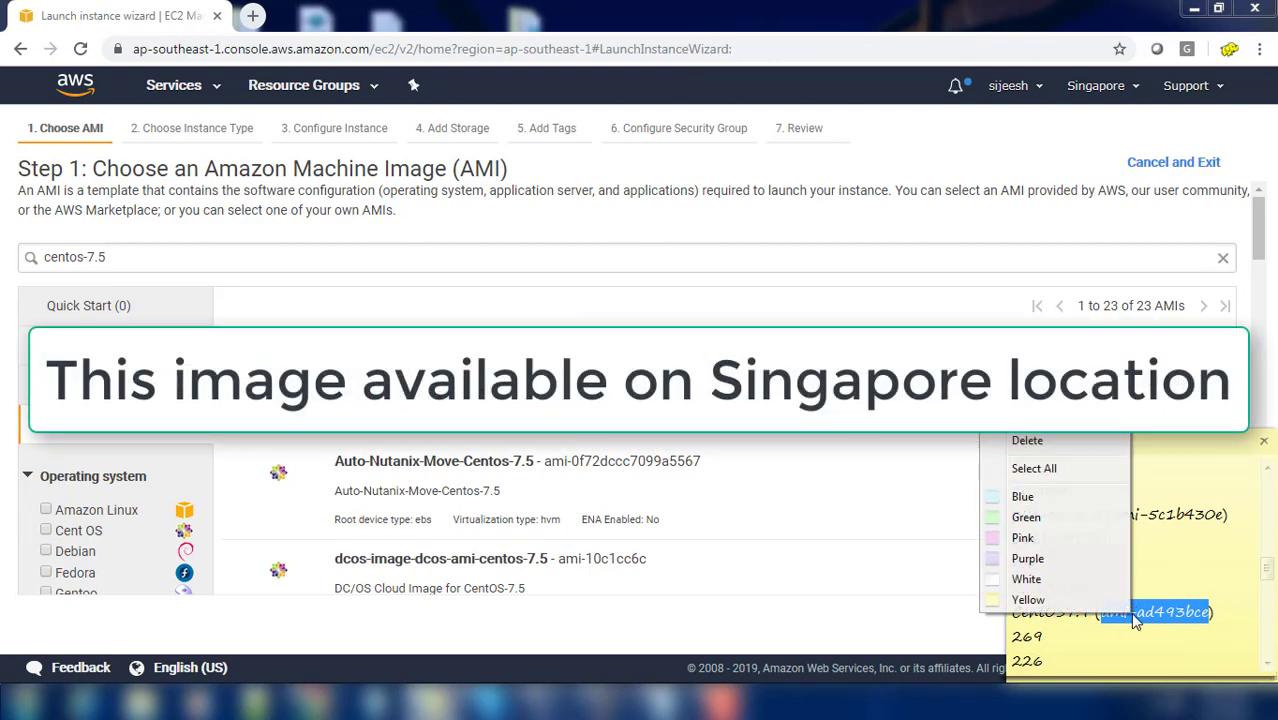
click(1028, 399)
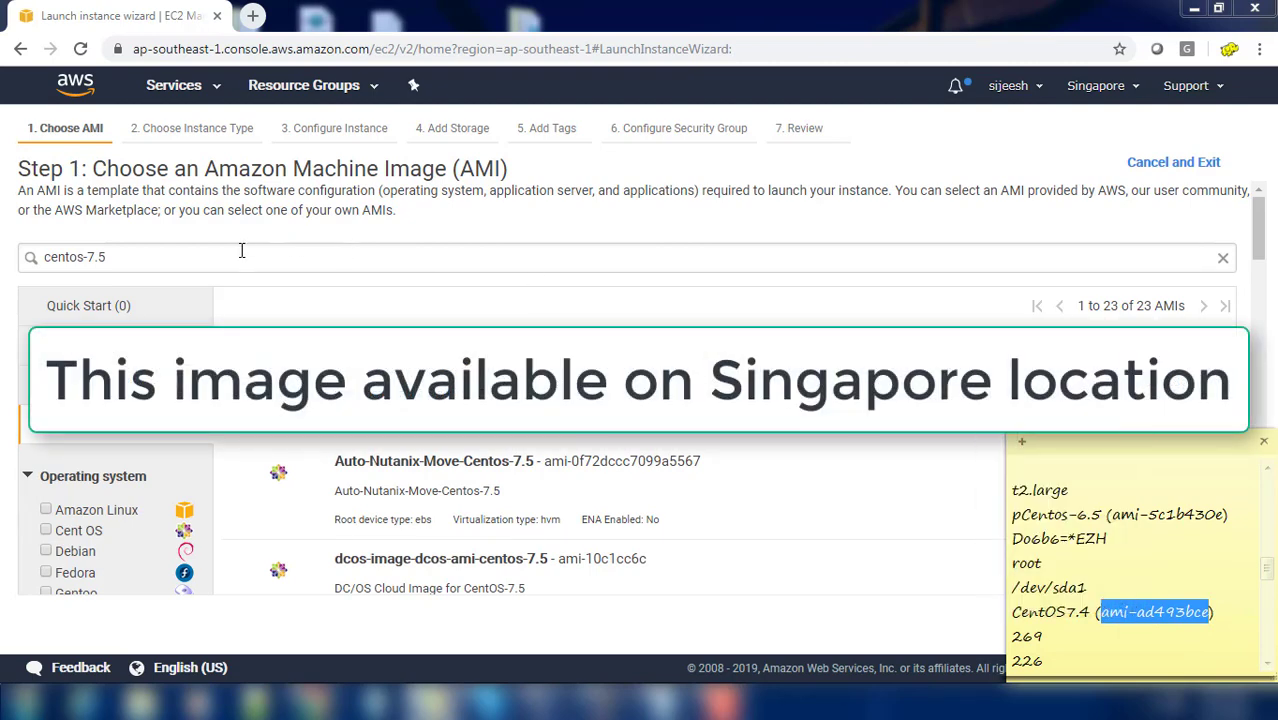
Search the community AMIs for ami-ad493bce and select the matching CentOS-7.4 image
drag(241, 251, 28, 250)
key(ctrl+v)
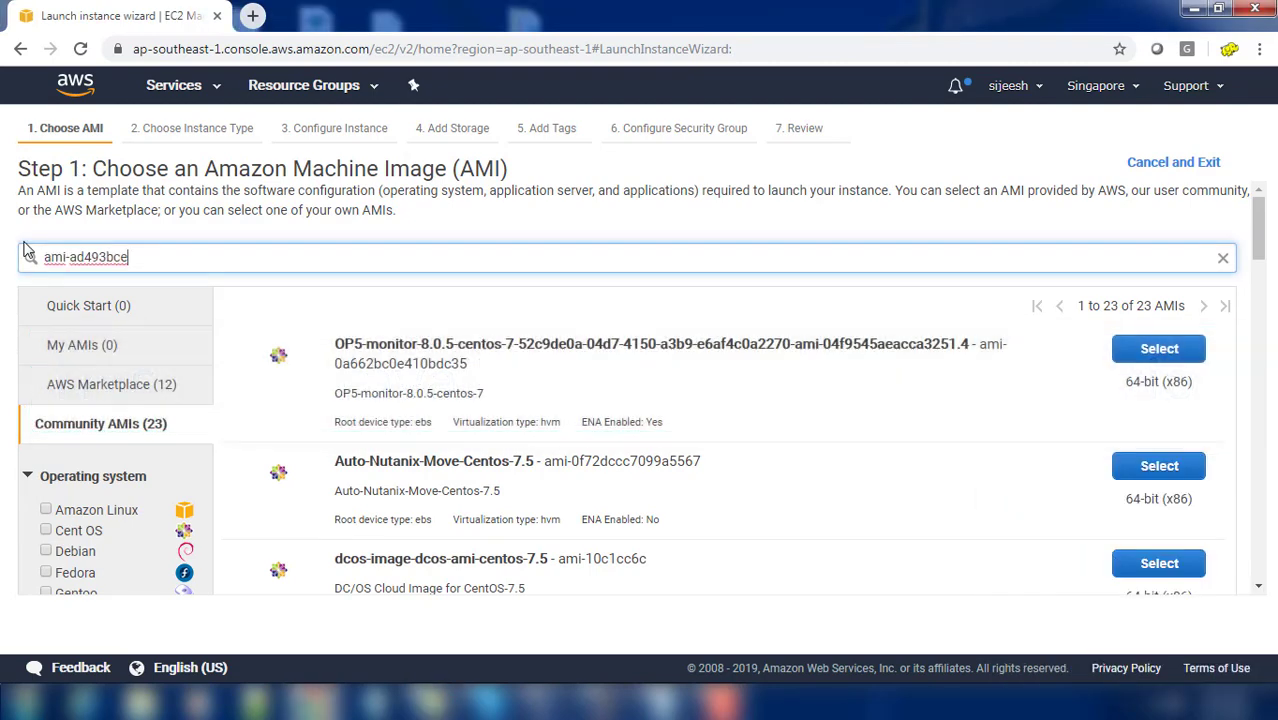
key(Return)
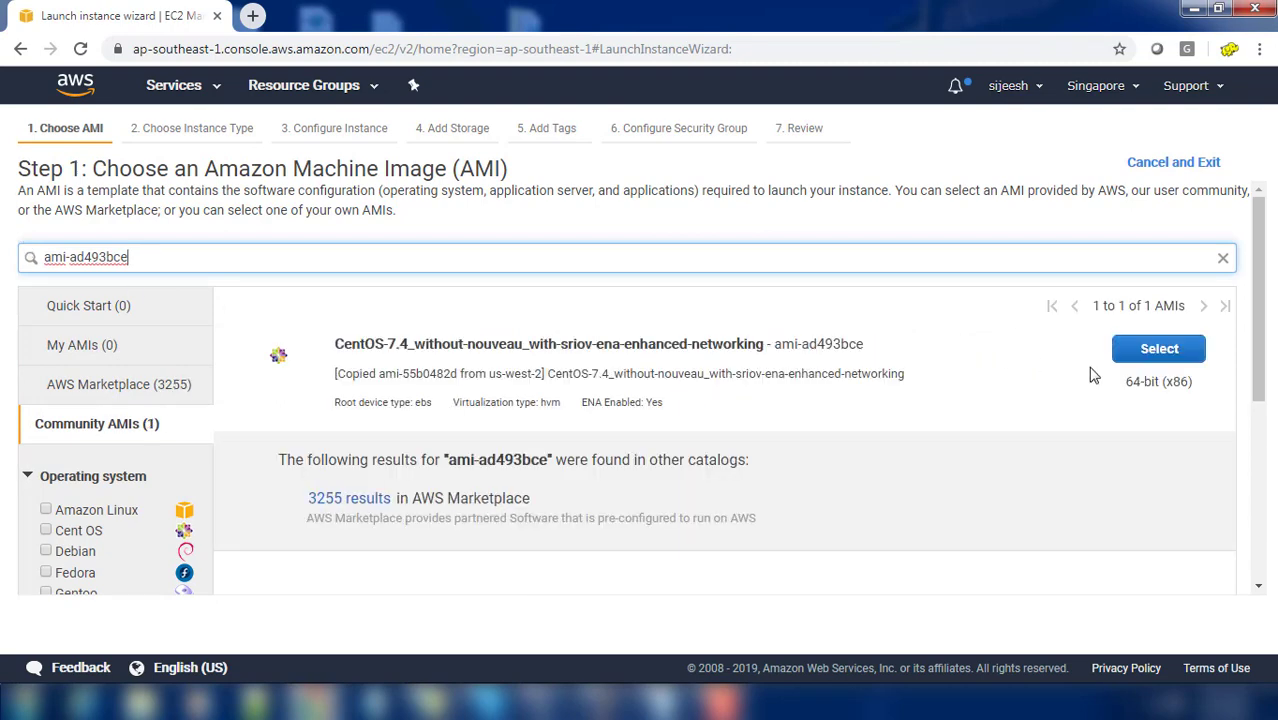
click(1160, 350)
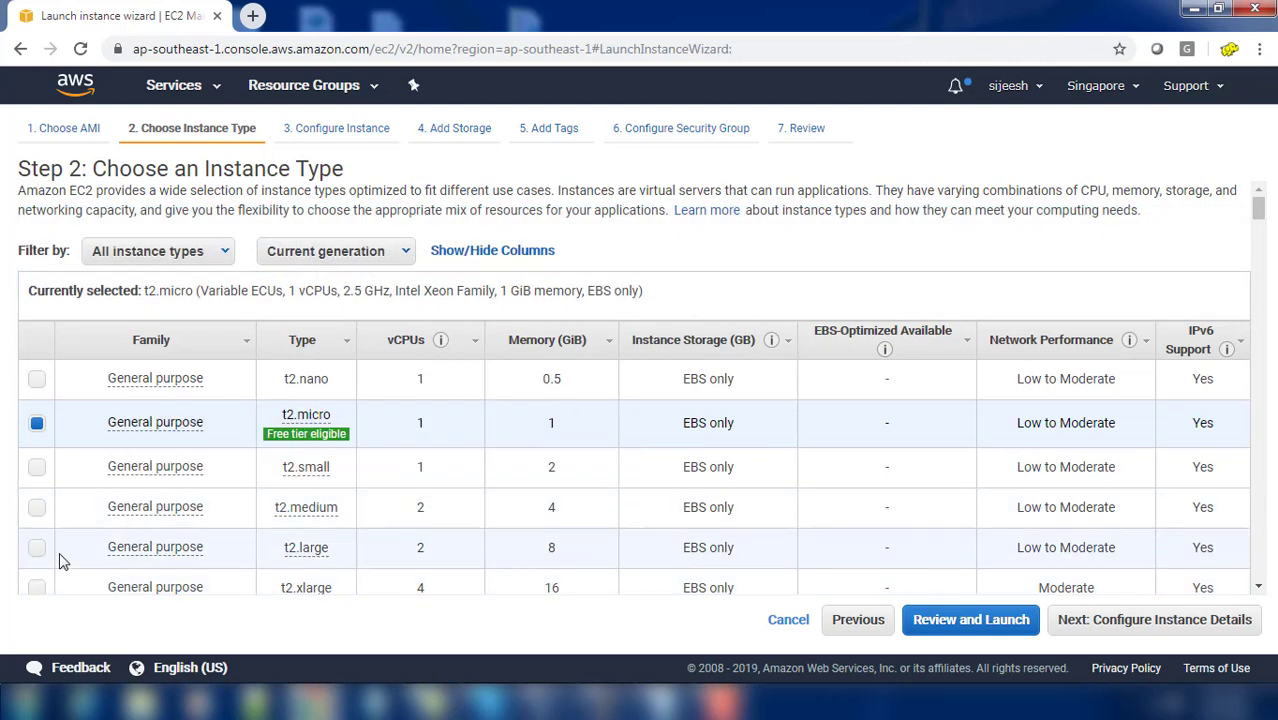
Choose the t2.large instance type and accept the default instance details to reach the storage settings
click(37, 548)
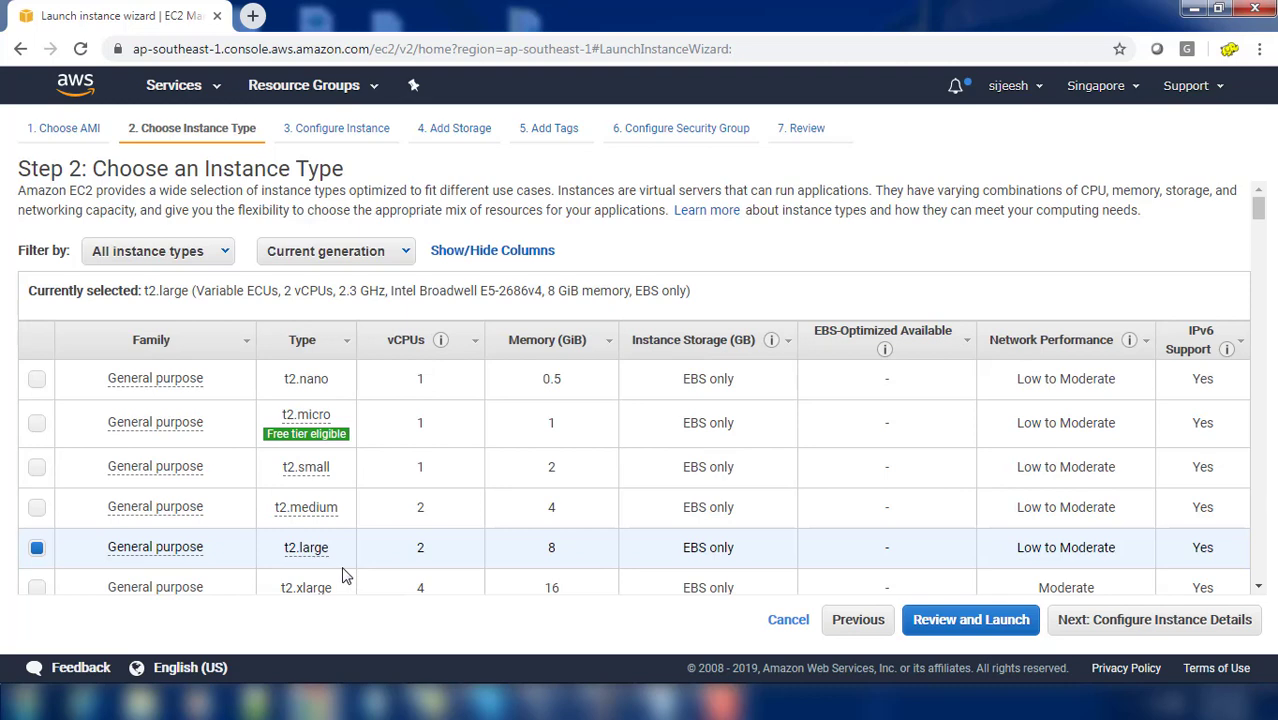
click(1121, 627)
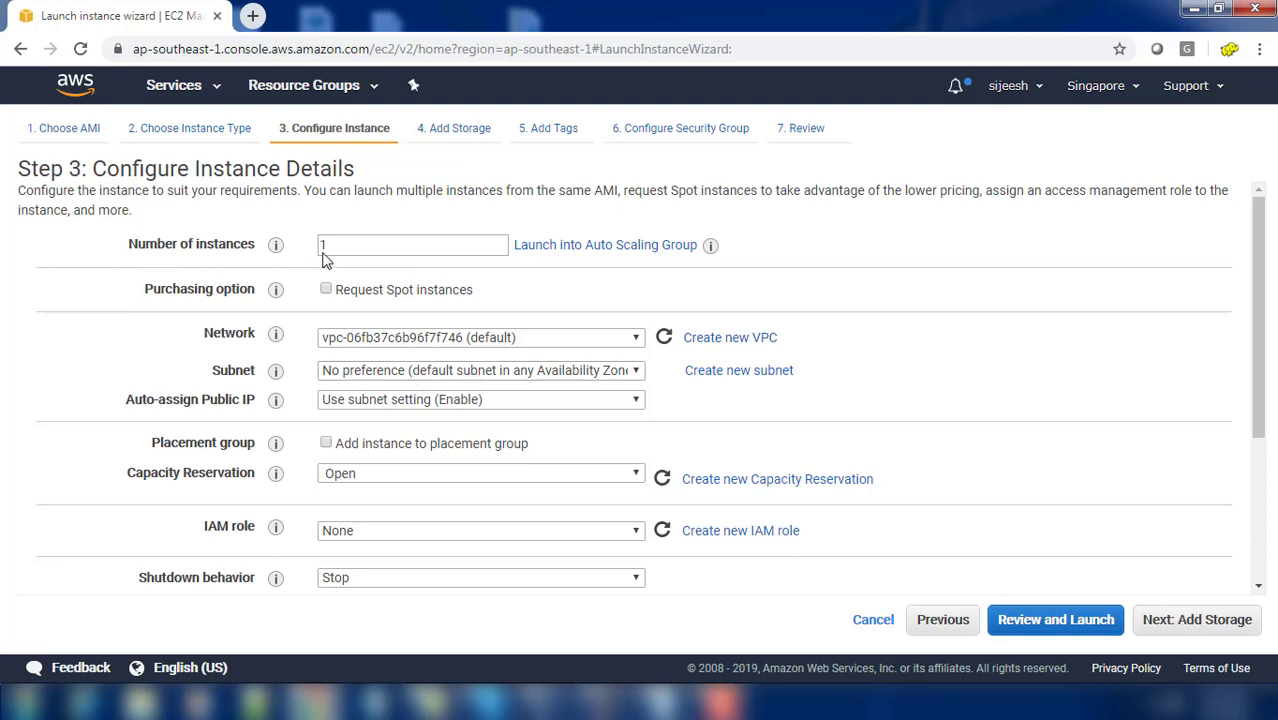
click(1195, 620)
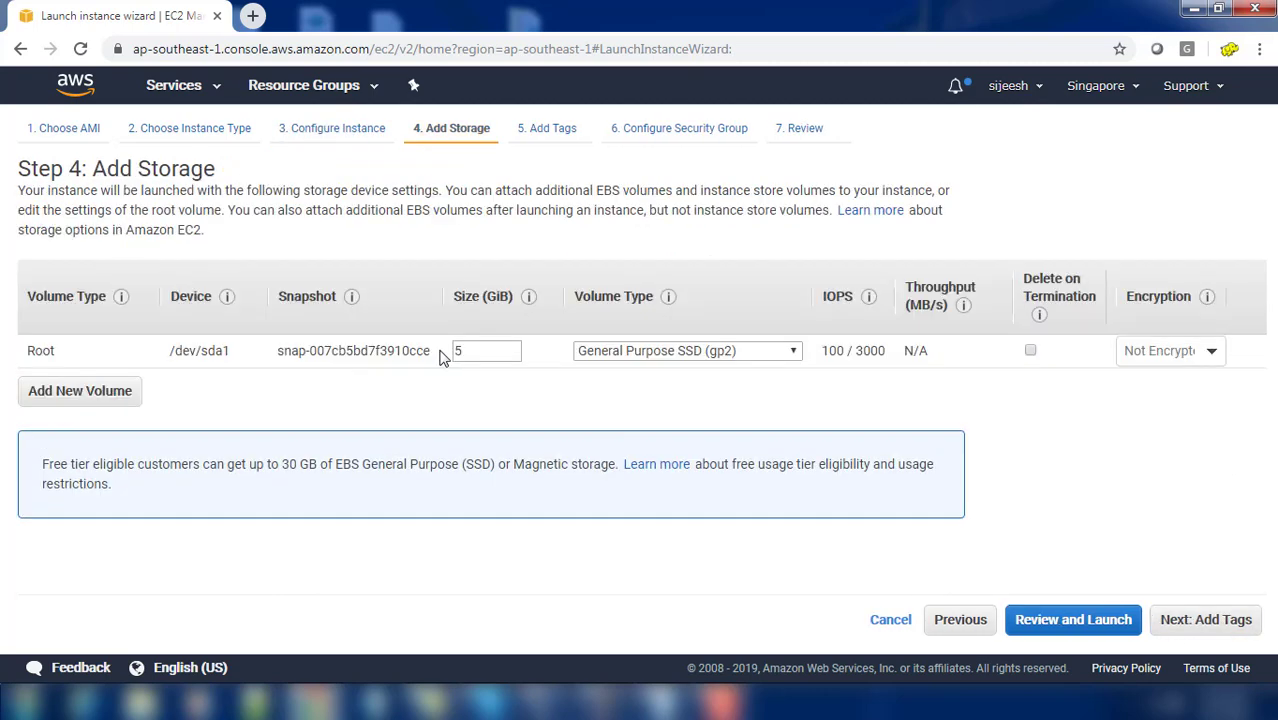
Set the root volume size to 50 GiB with Delete on Termination enabled, and continue to the tags
double_click(474, 348)
text(50)
click(1026, 356)
click(1190, 632)
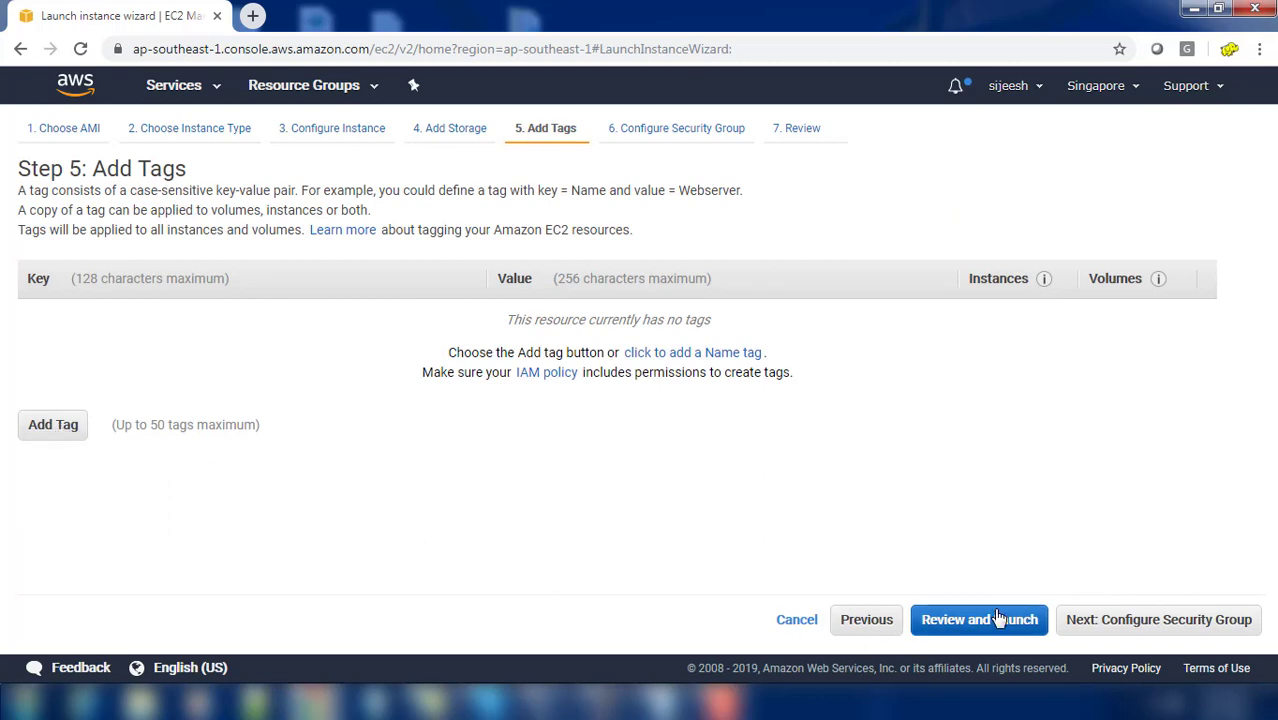
Skip the tags and assign the existing HDP Training security group, continuing to the launch review
click(1120, 628)
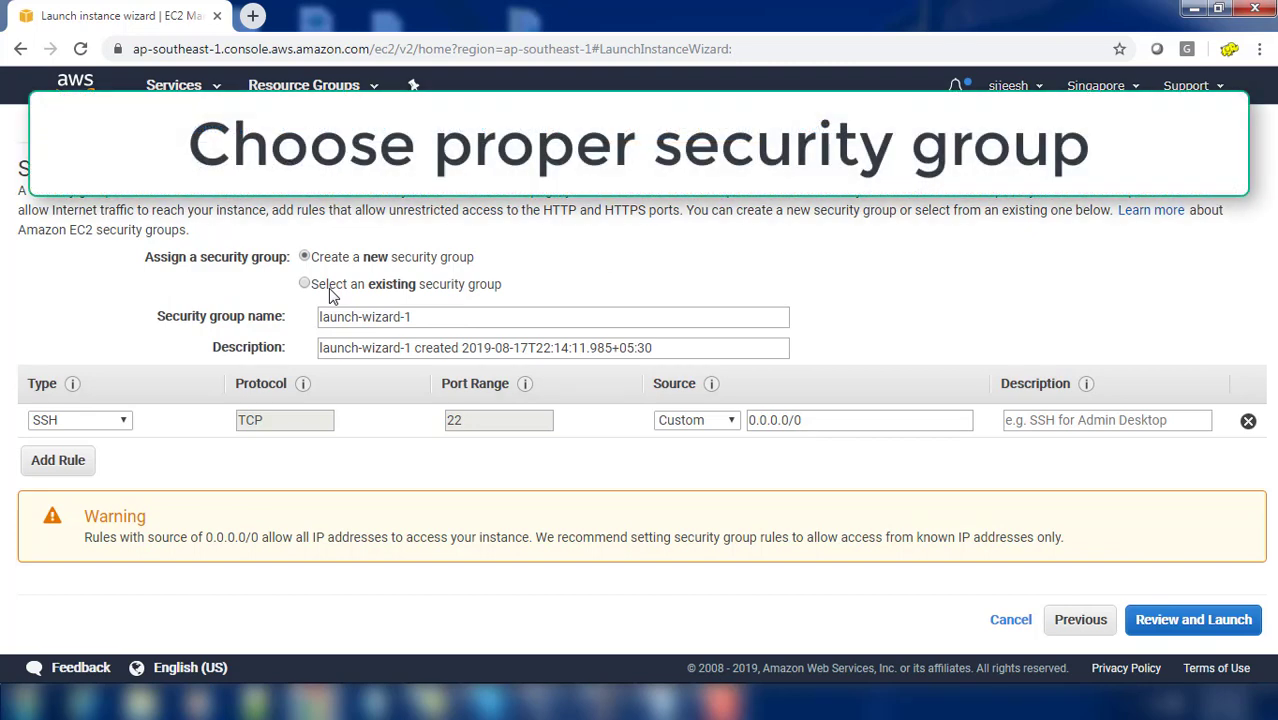
click(330, 288)
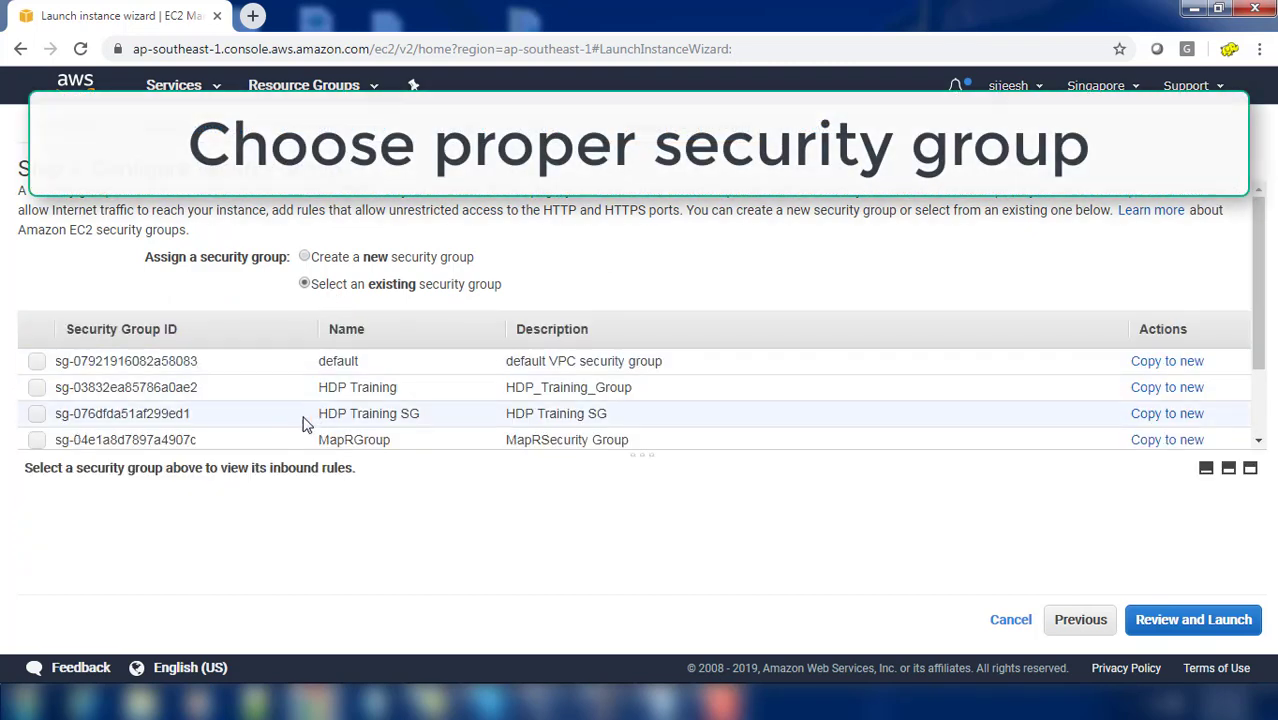
scroll(222, 434, down, 2)
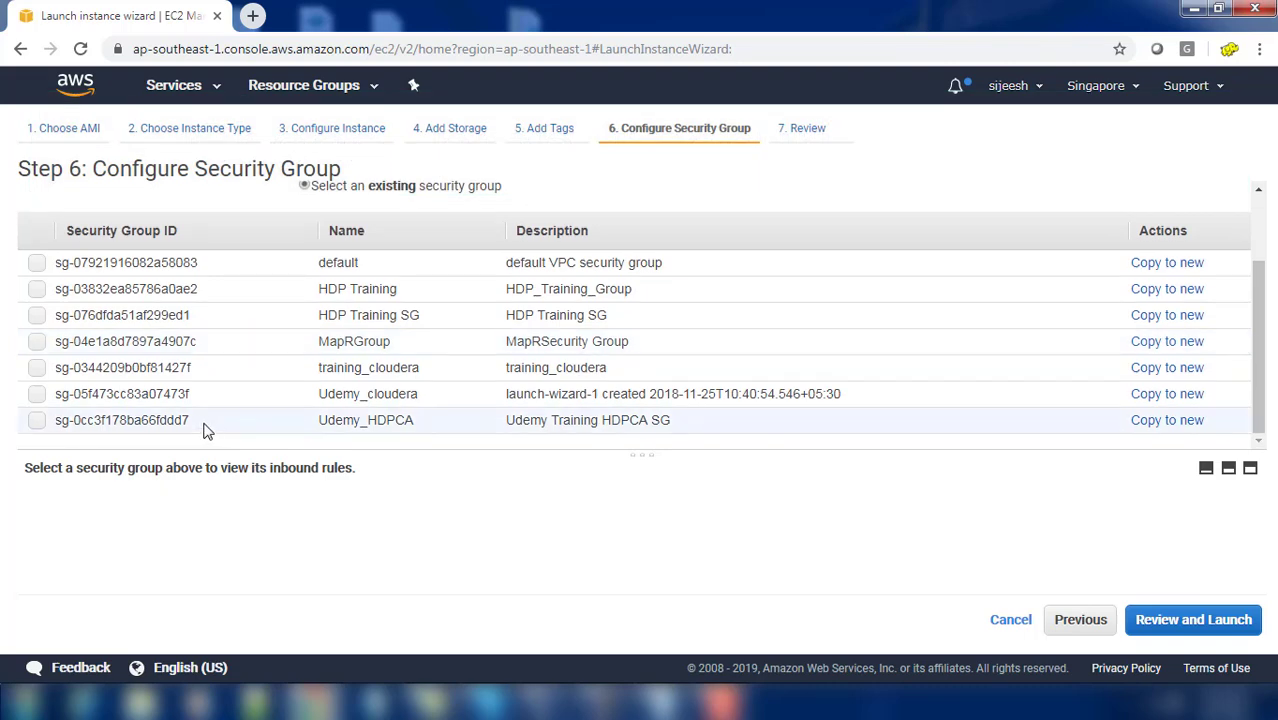
click(37, 290)
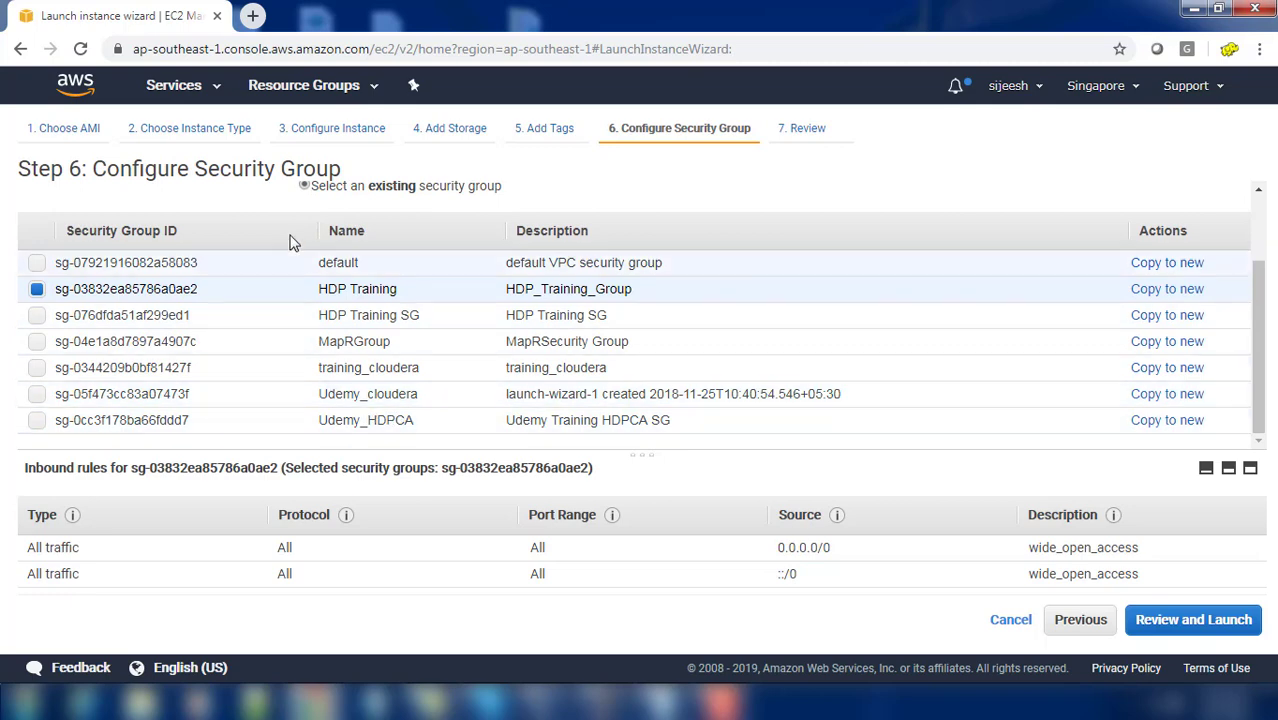
click(1172, 622)
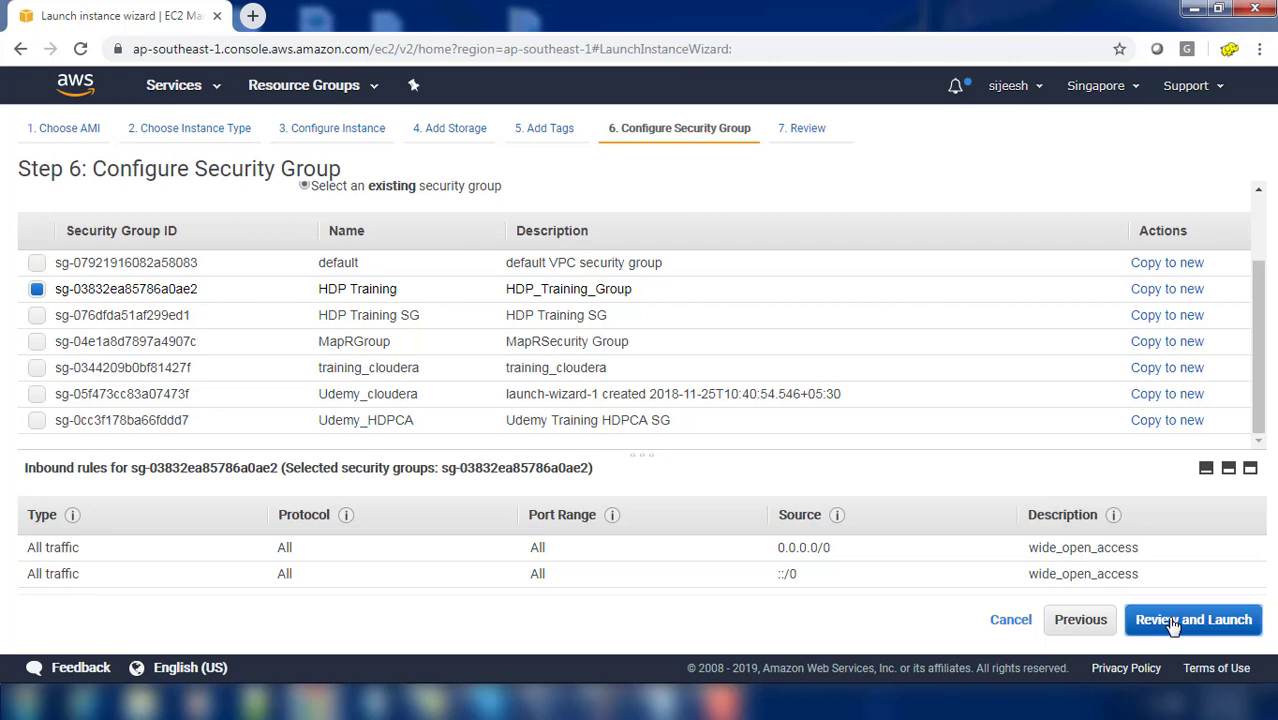
click(1172, 622)
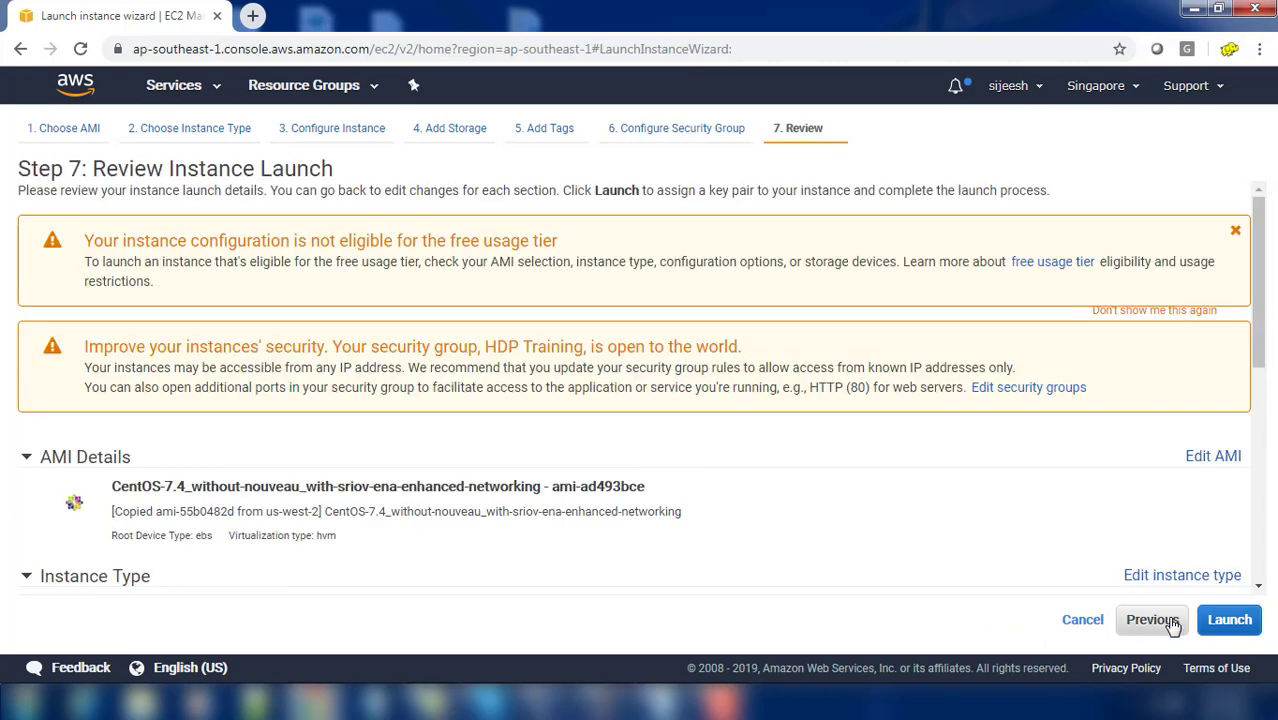
Review the instance launch summary and proceed to the key pair selection
scroll(930, 480, down, 10)
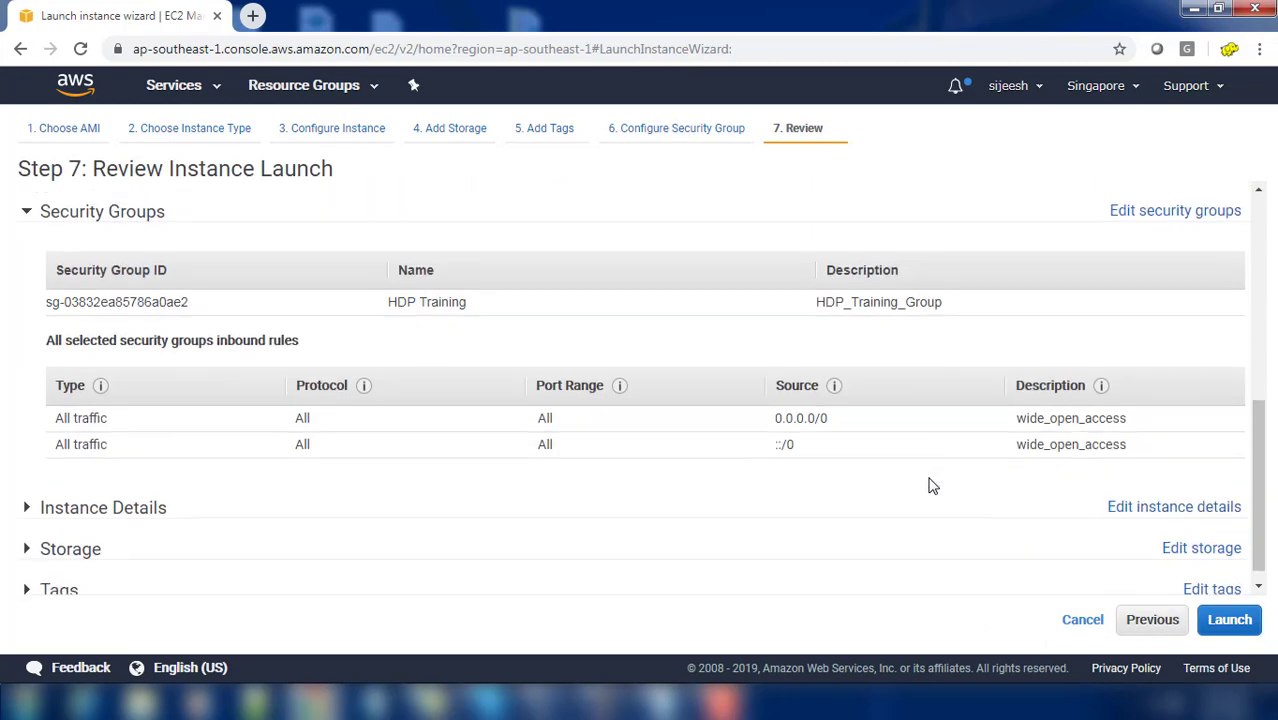
scroll(918, 499, up, 9)
scroll(697, 472, down, 5)
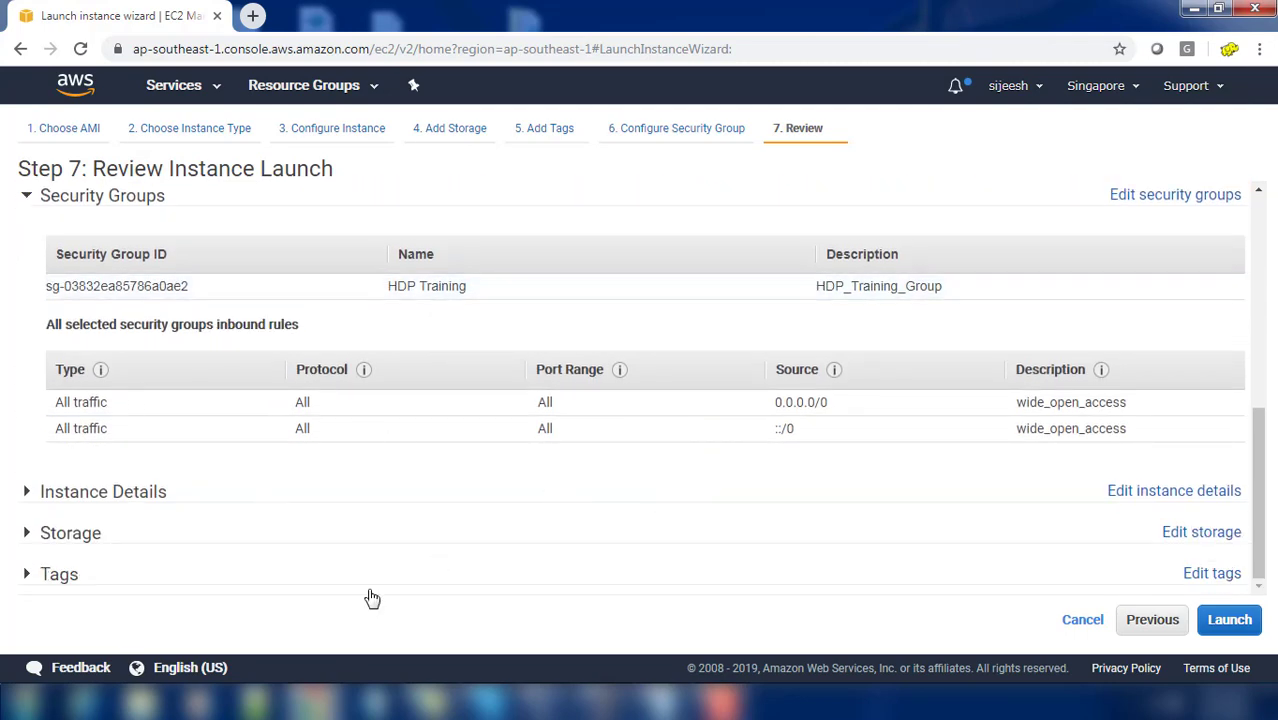
click(1227, 621)
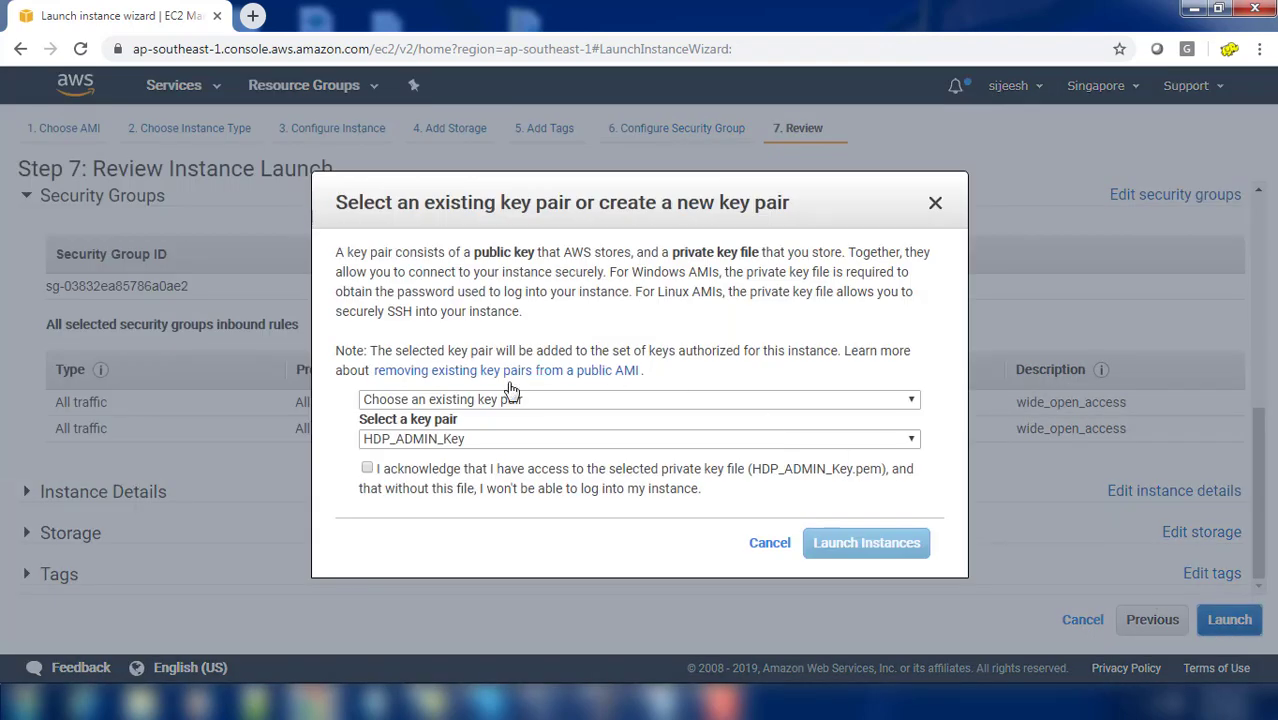
Launch the instance with the existing key pair HDP_ADMIN_Key, acknowledging access to its private key file
click(447, 401)
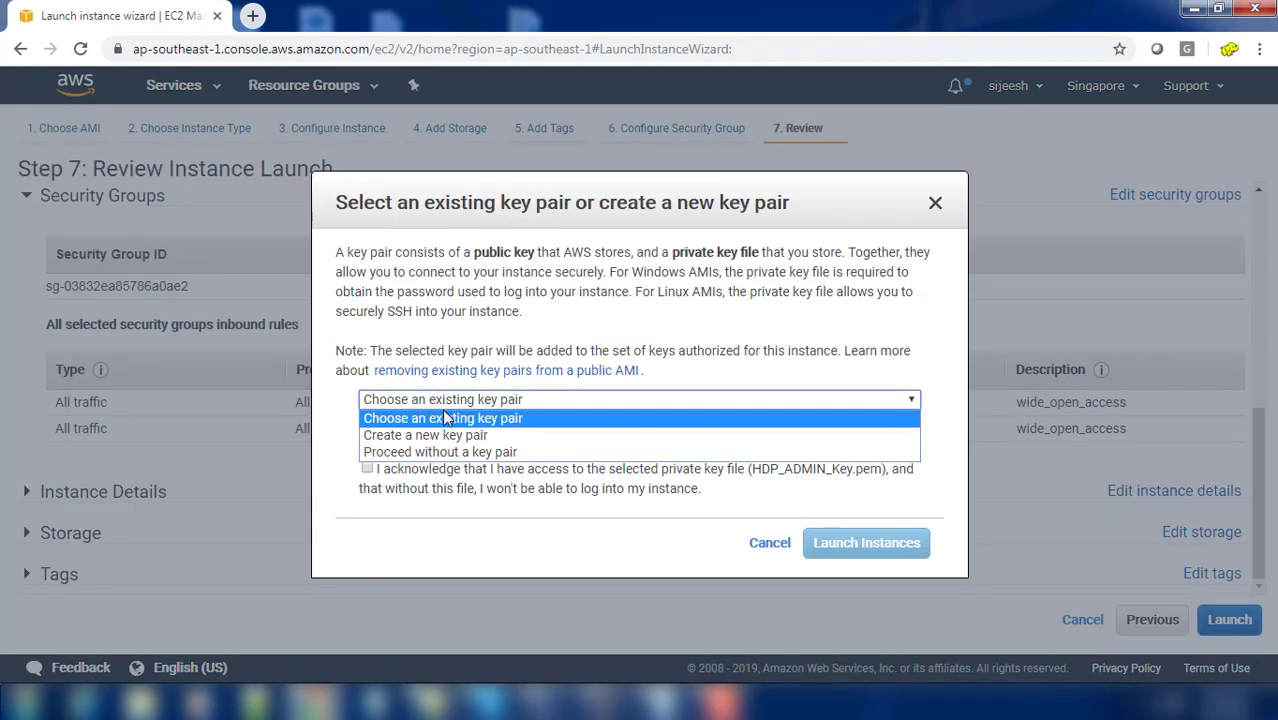
click(447, 419)
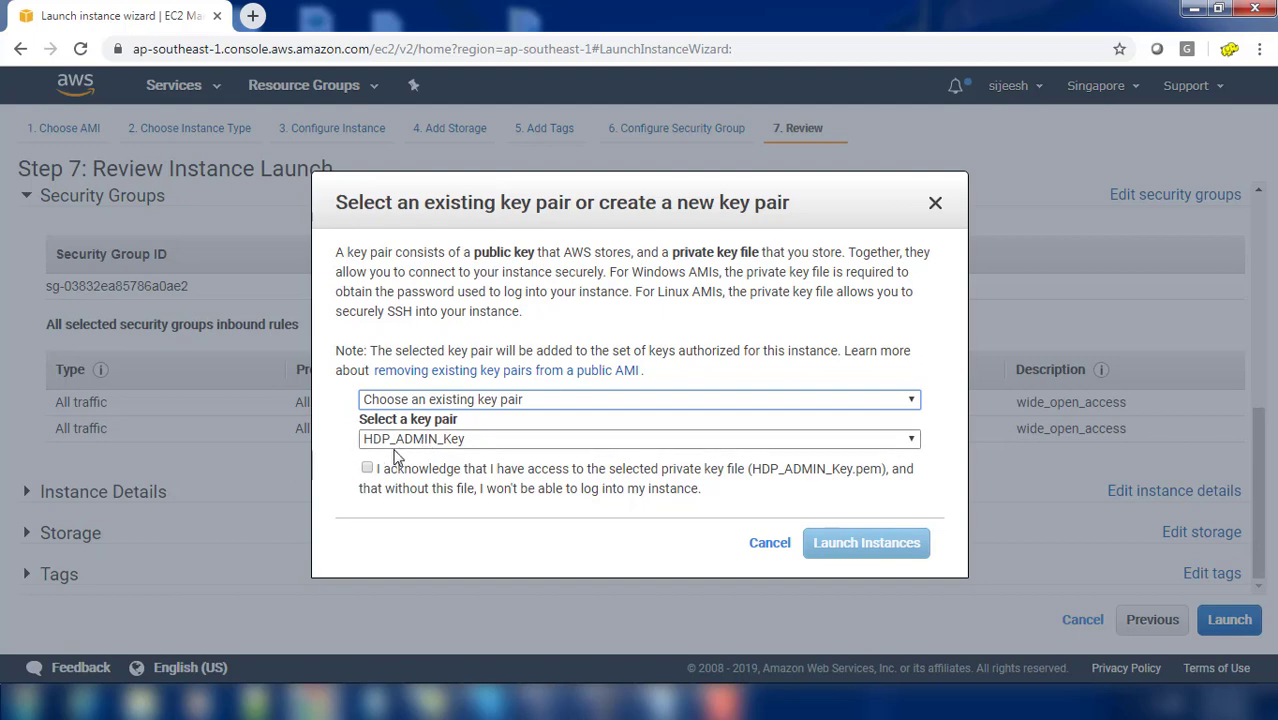
click(410, 400)
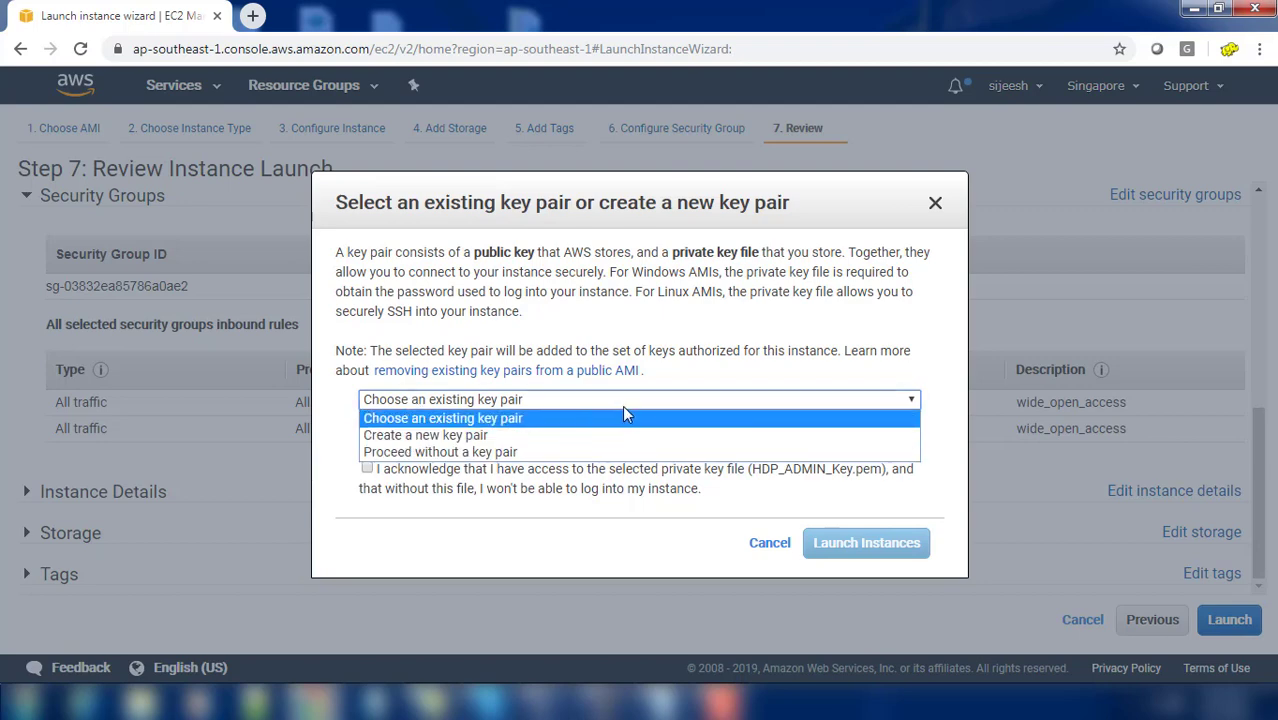
click(675, 380)
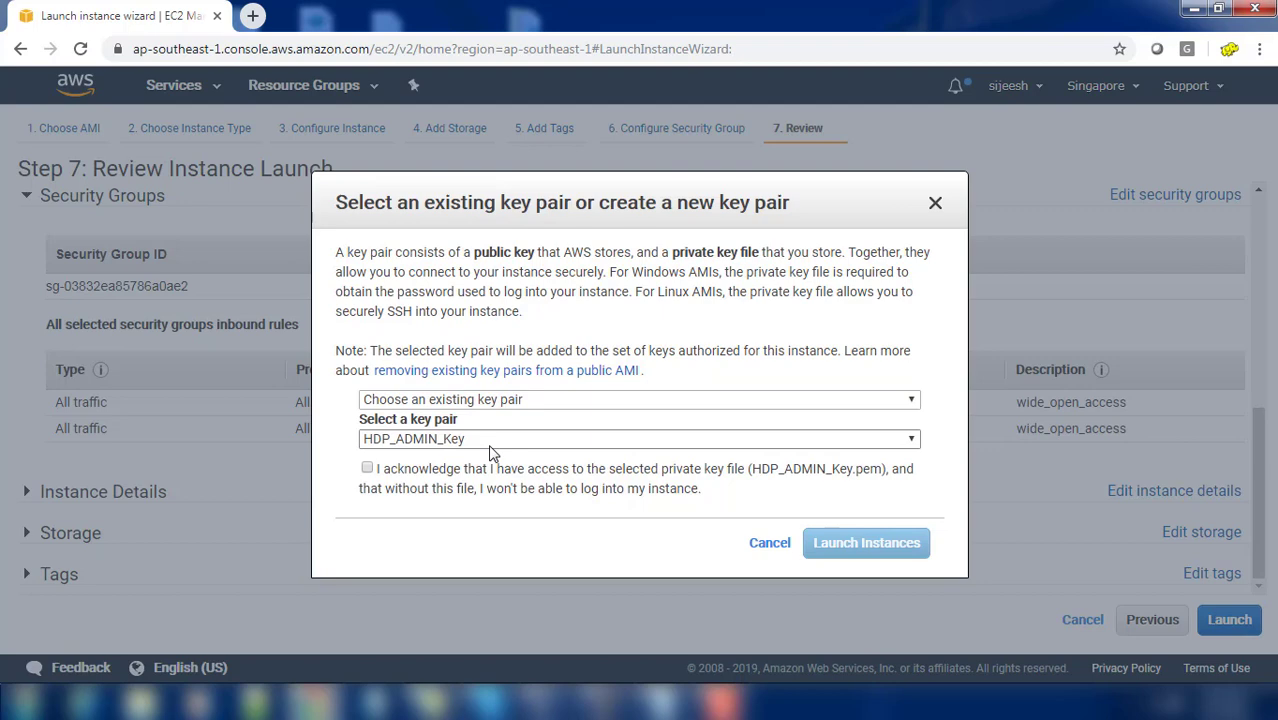
click(368, 470)
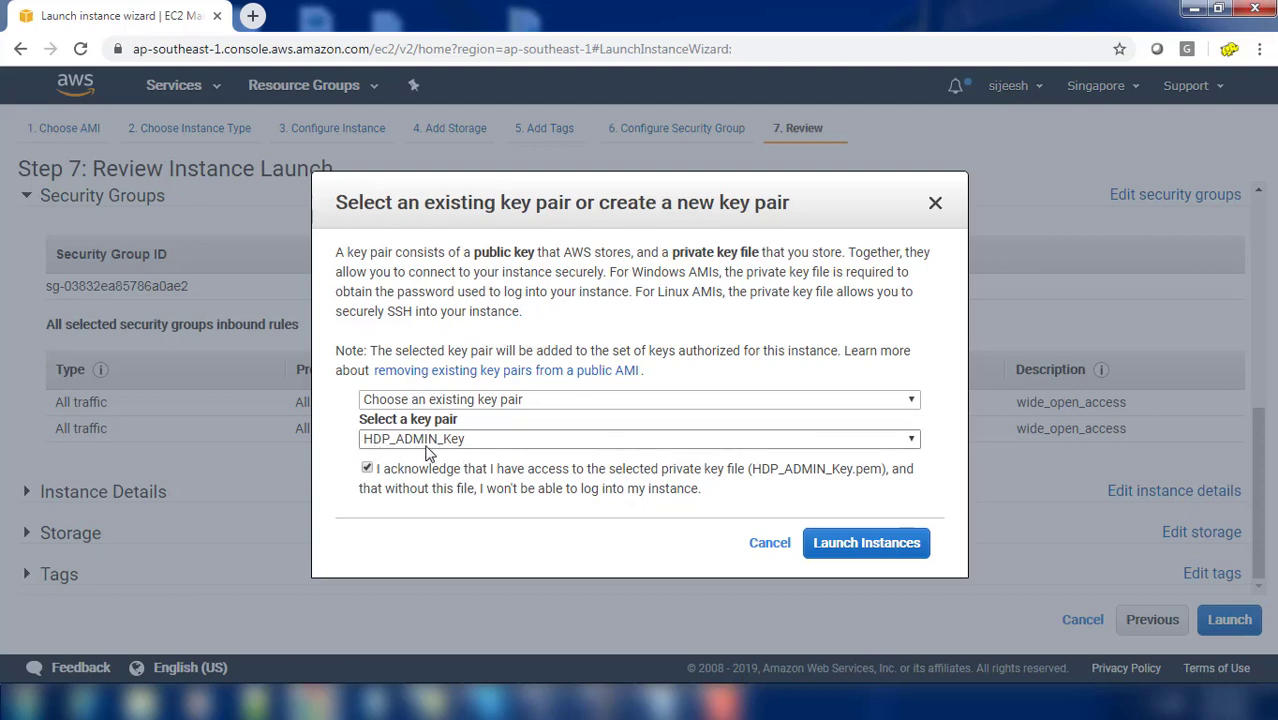
click(833, 543)
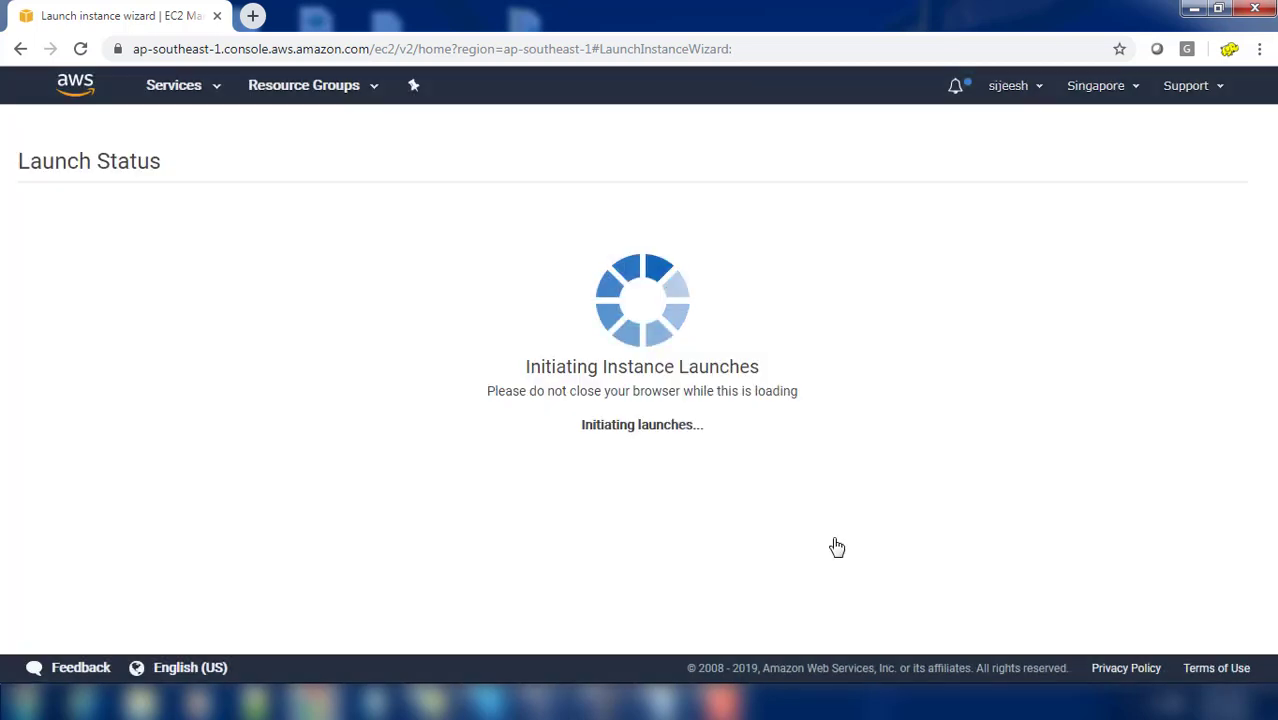
Review the launch status page and go to the list of EC2 instances
scroll(665, 386, down, 3)
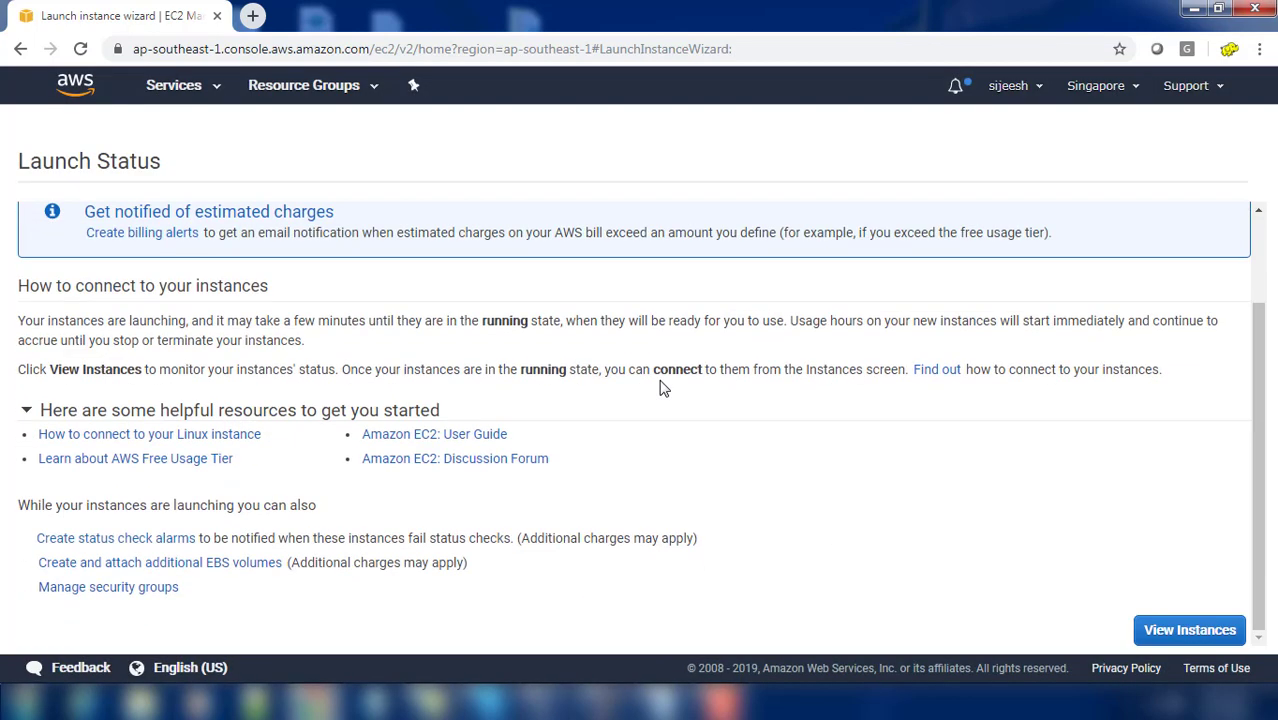
scroll(334, 320, up, 1)
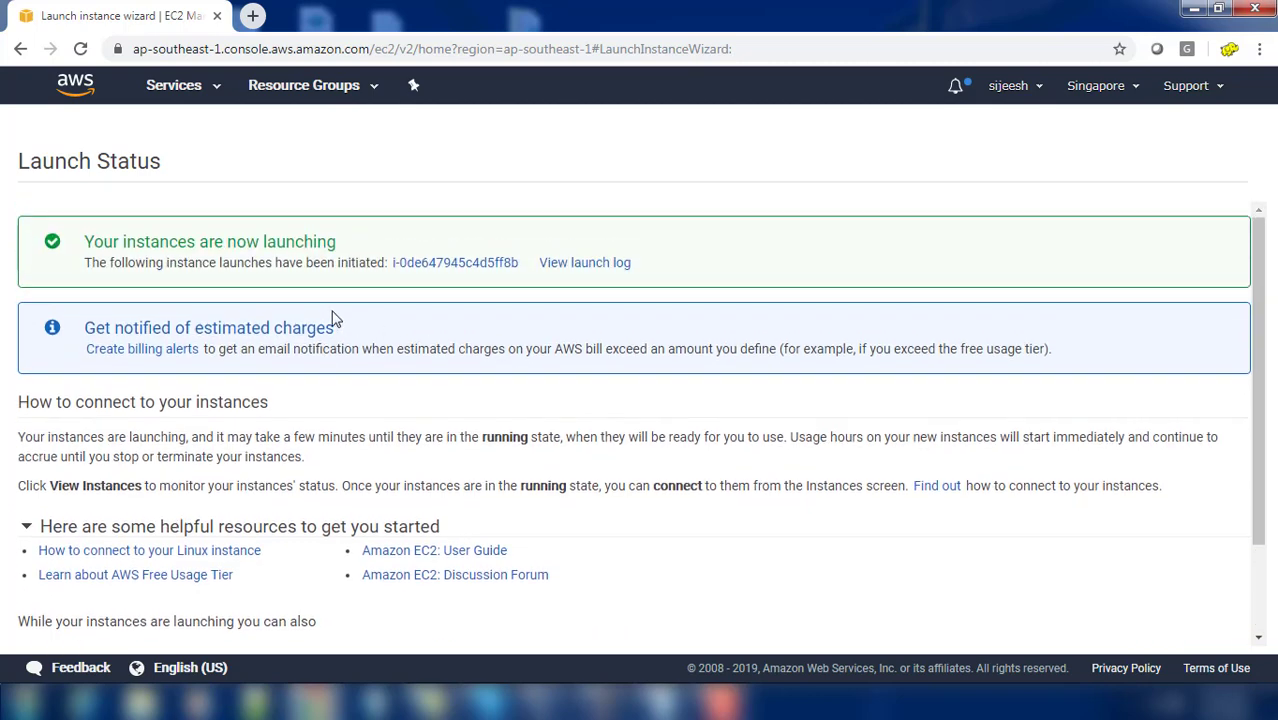
scroll(670, 425, down, 1)
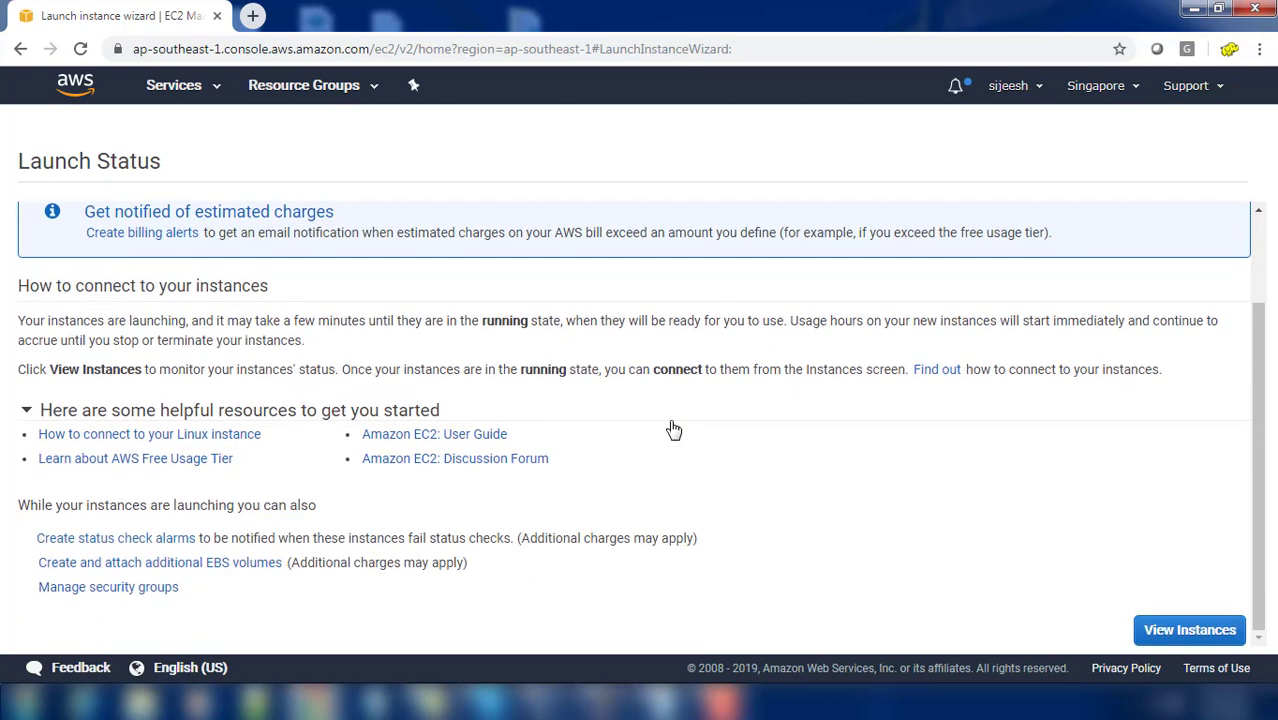
click(1190, 630)
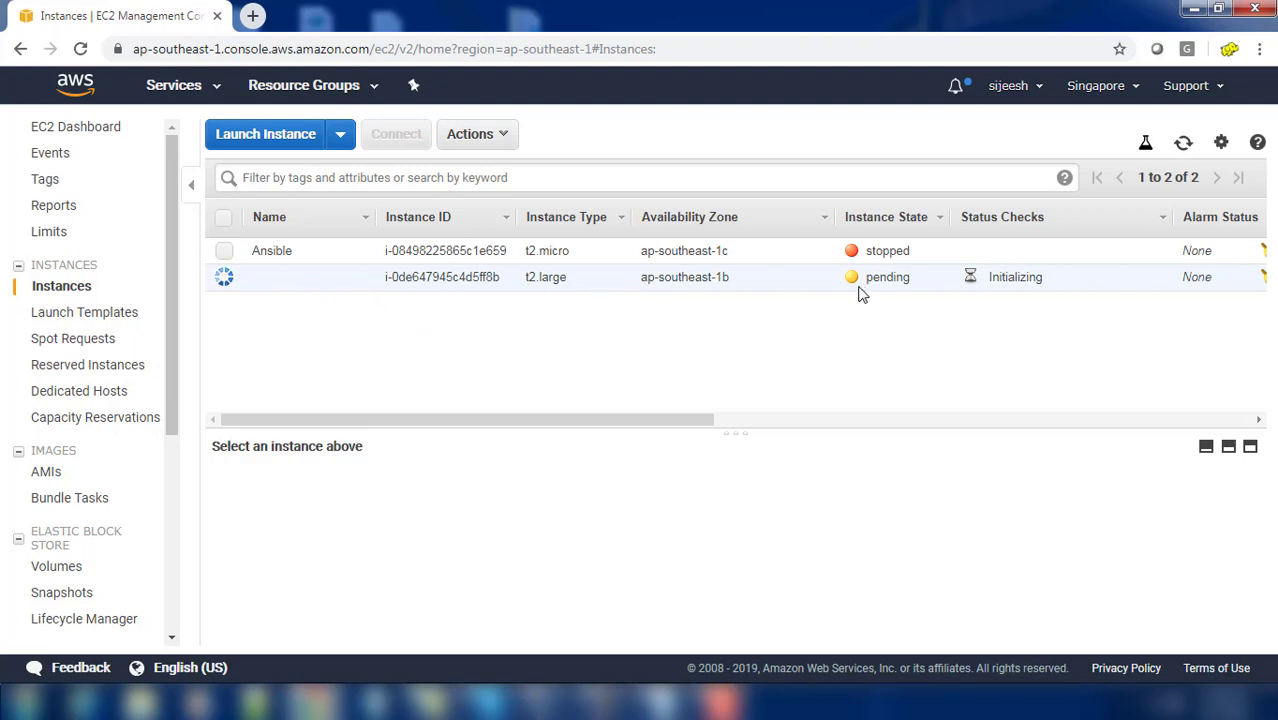
Name the new t2.large instance Cloudera-Director
click(359, 279)
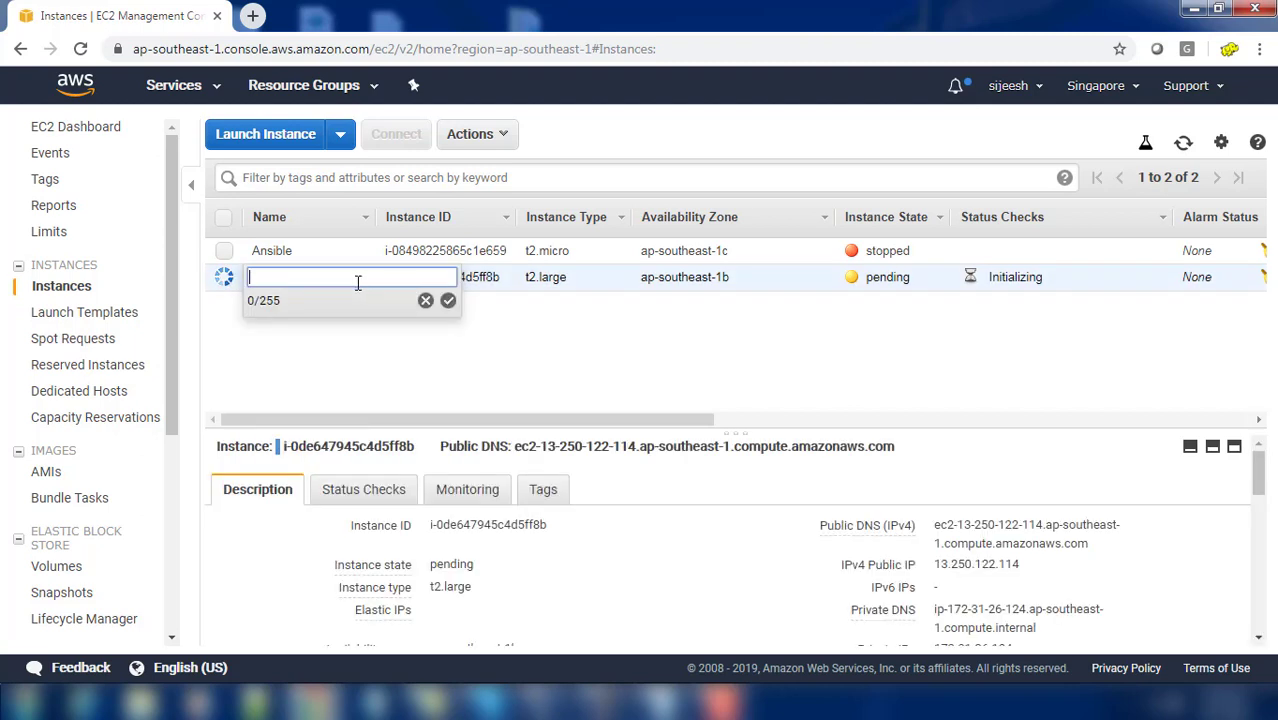
text(Cloudera-Direc)
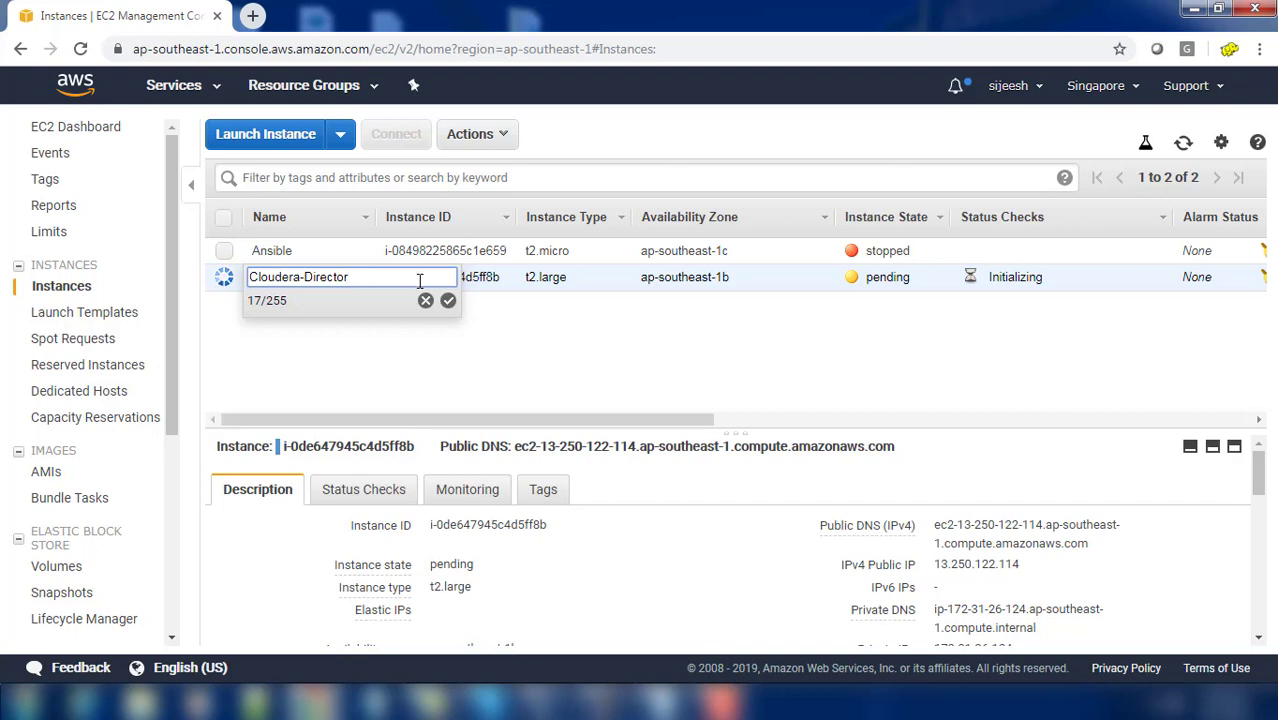
text(tor)
click(448, 300)
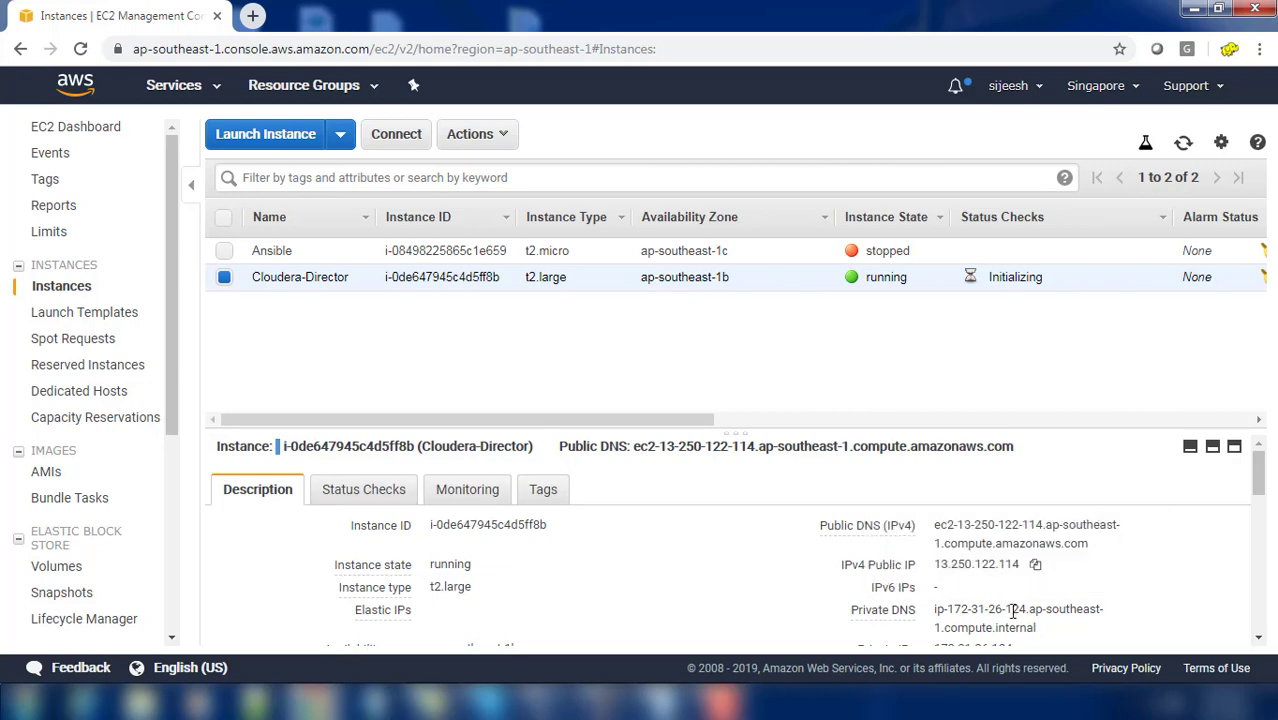
Check the Cloudera-Director instance's description, refresh the instance list and copy its IPv4 public IP
scroll(1013, 624, down, 2)
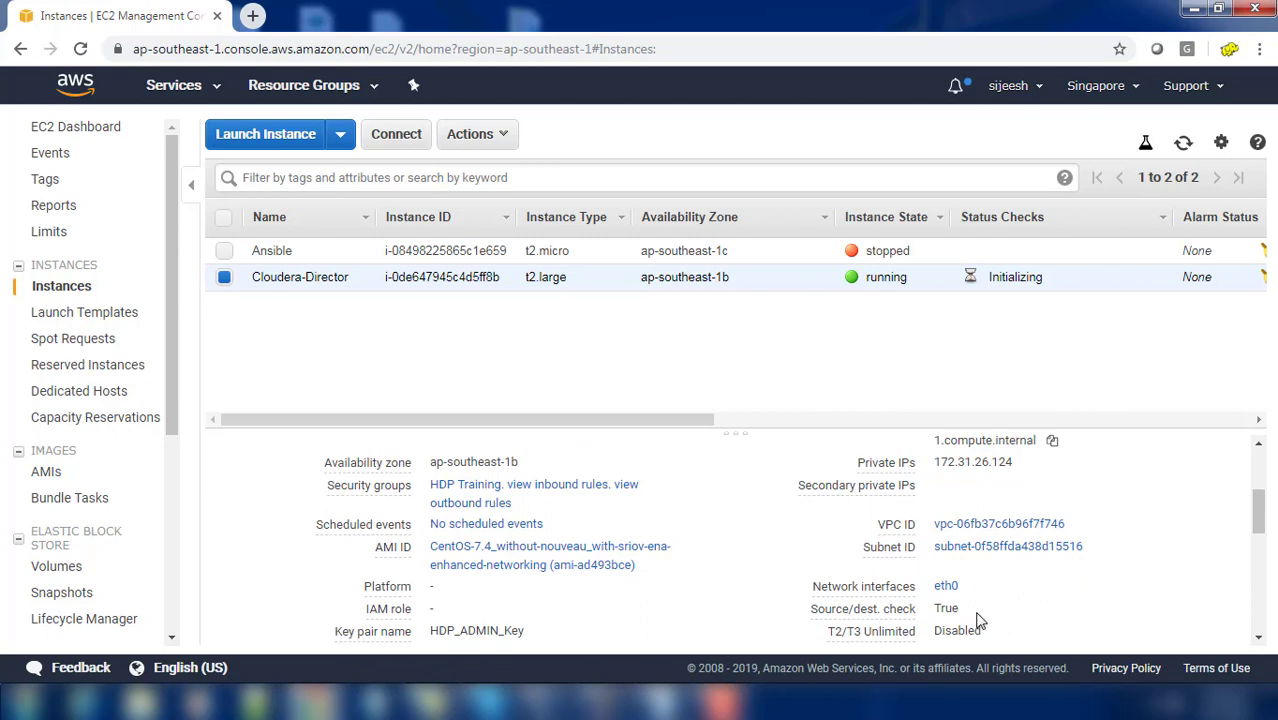
scroll(978, 619, up, 3)
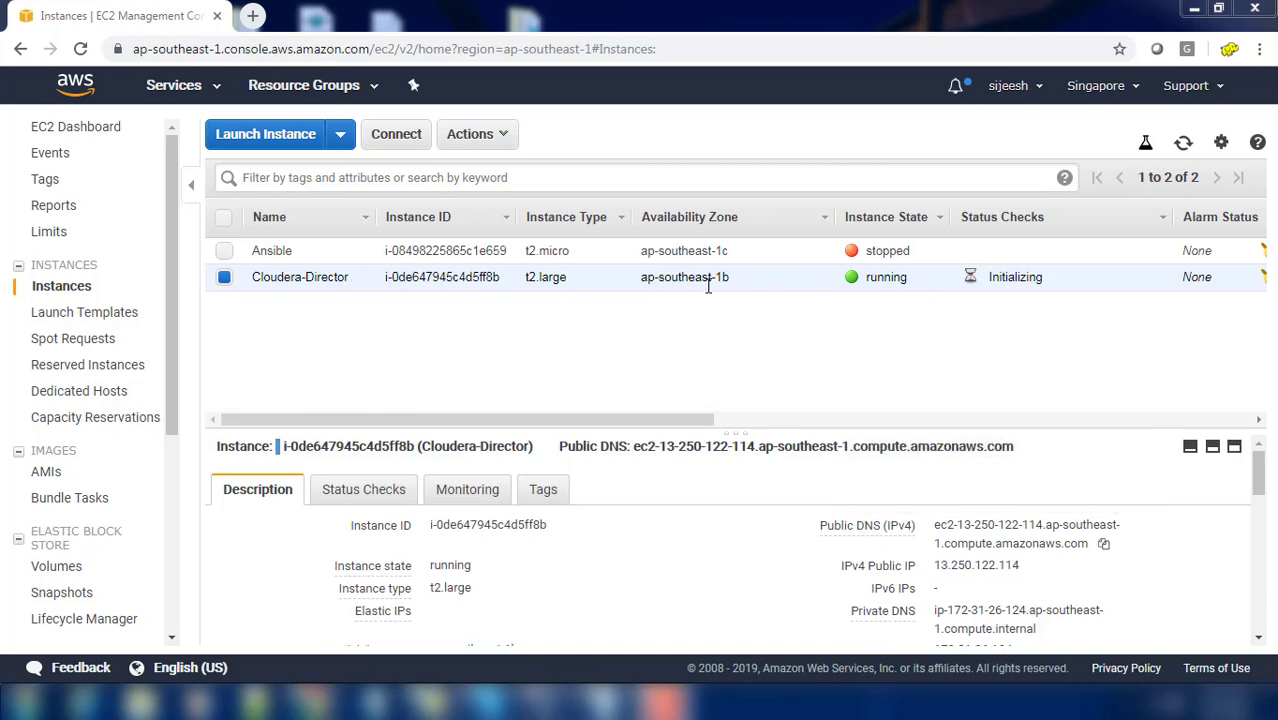
click(1186, 145)
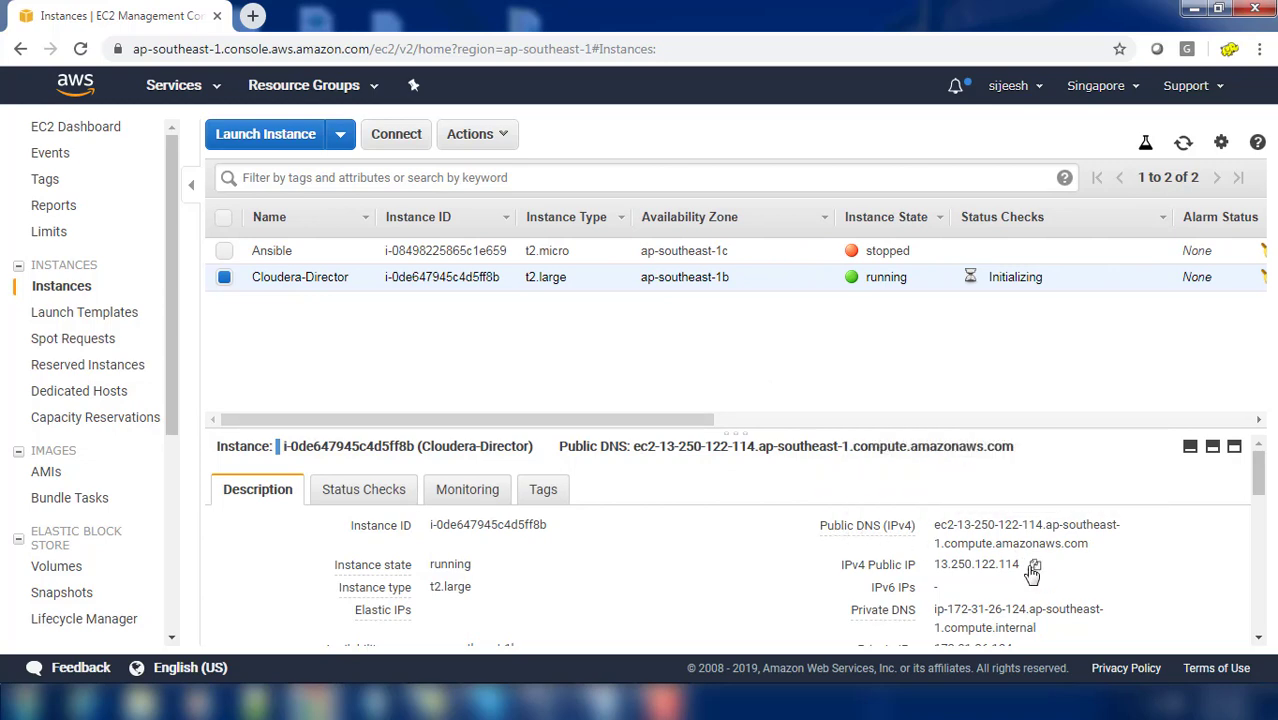
click(1036, 567)
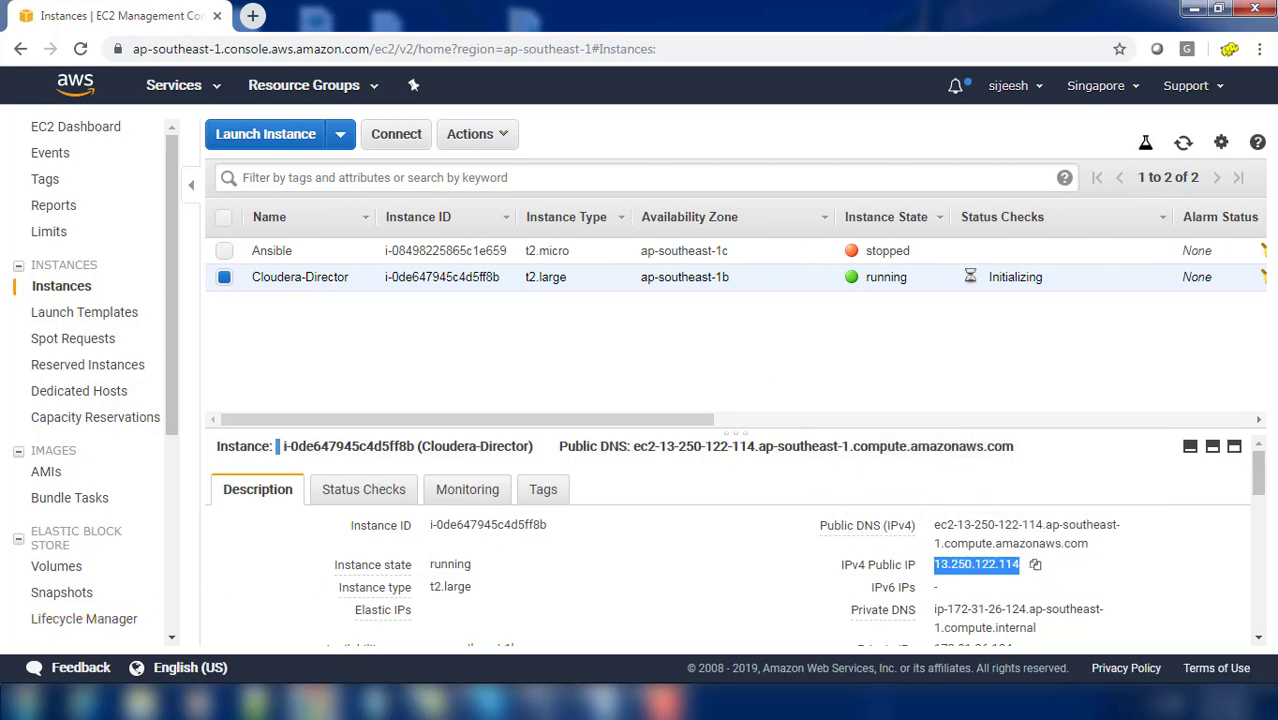
Launch PuTTY and enter the copied public IP 13.250.122.114 as the SSH host
click(27, 700)
text(putty)
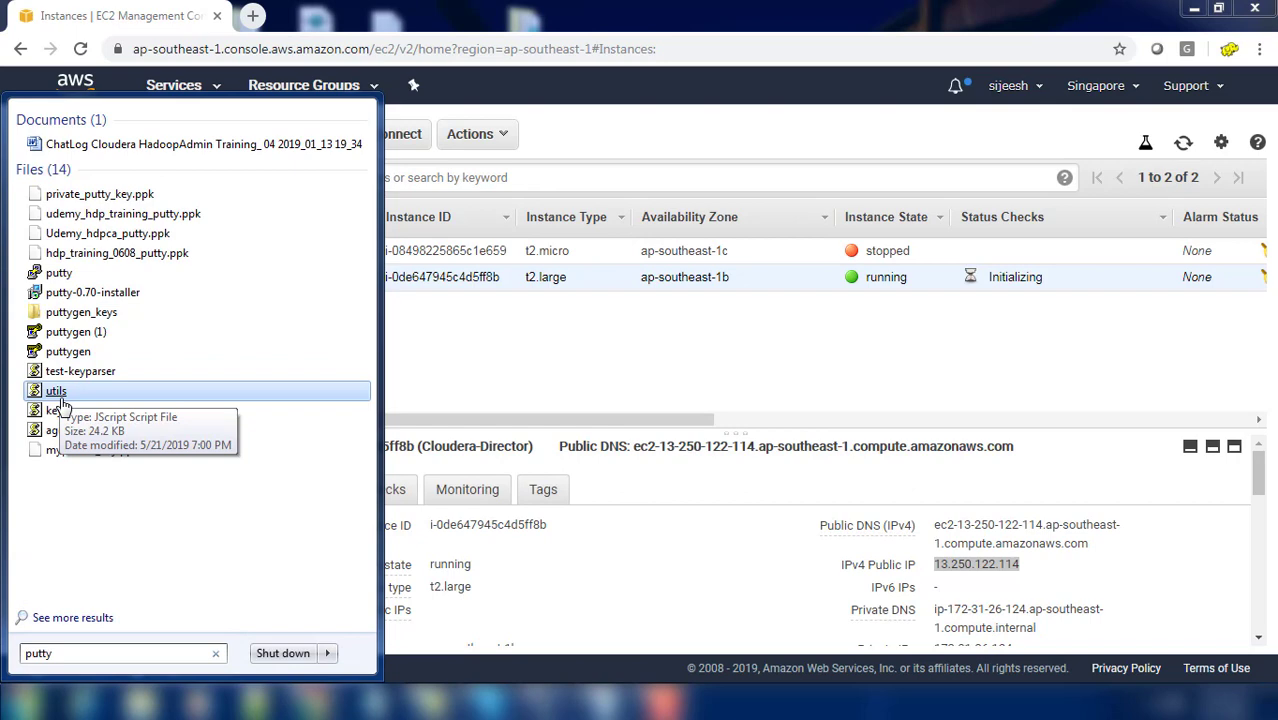
click(57, 273)
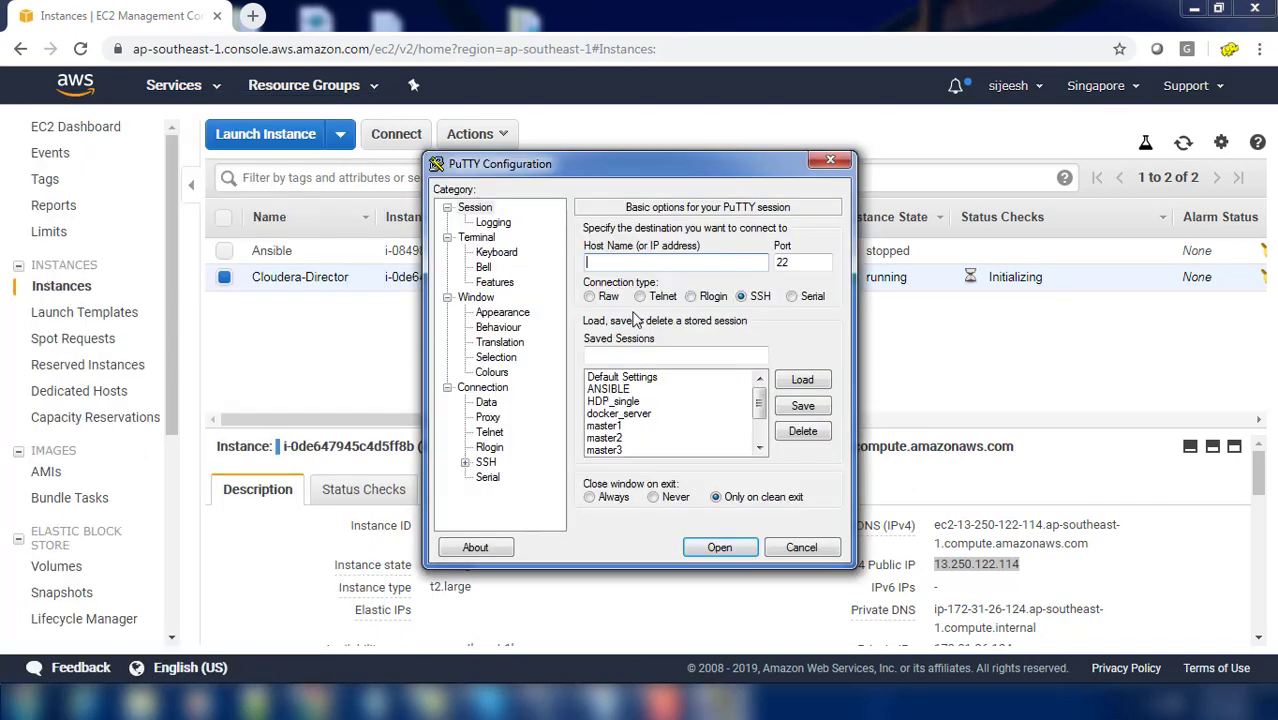
key(ctrl+v)
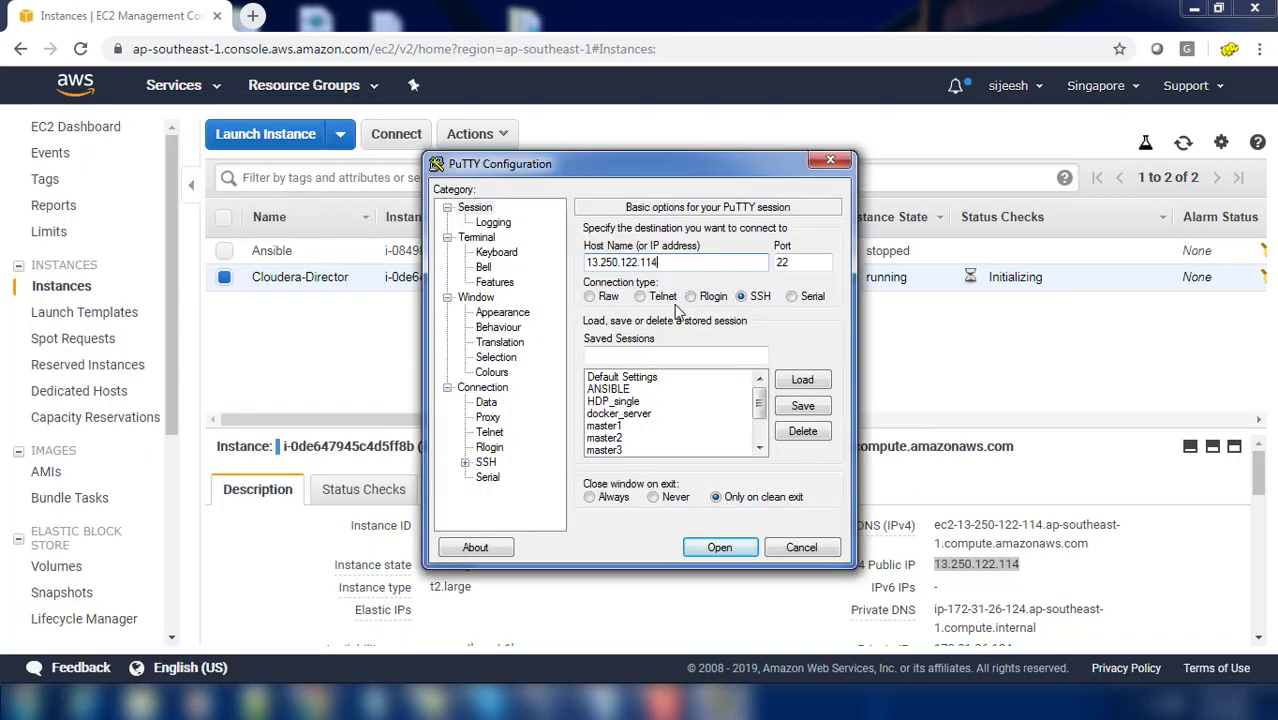
Set HDP_ADMIN_Key.ppk from the private_keys folder as the private key file for SSH authentication
click(465, 462)
click(503, 450)
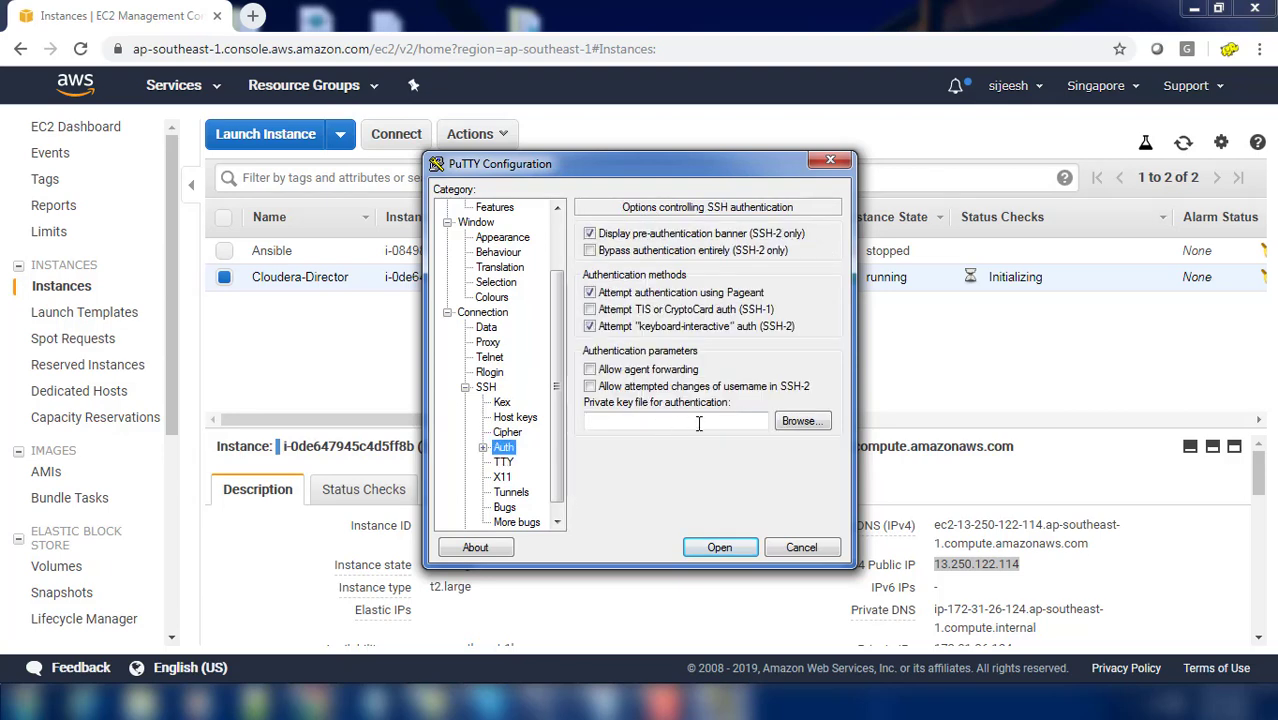
click(802, 420)
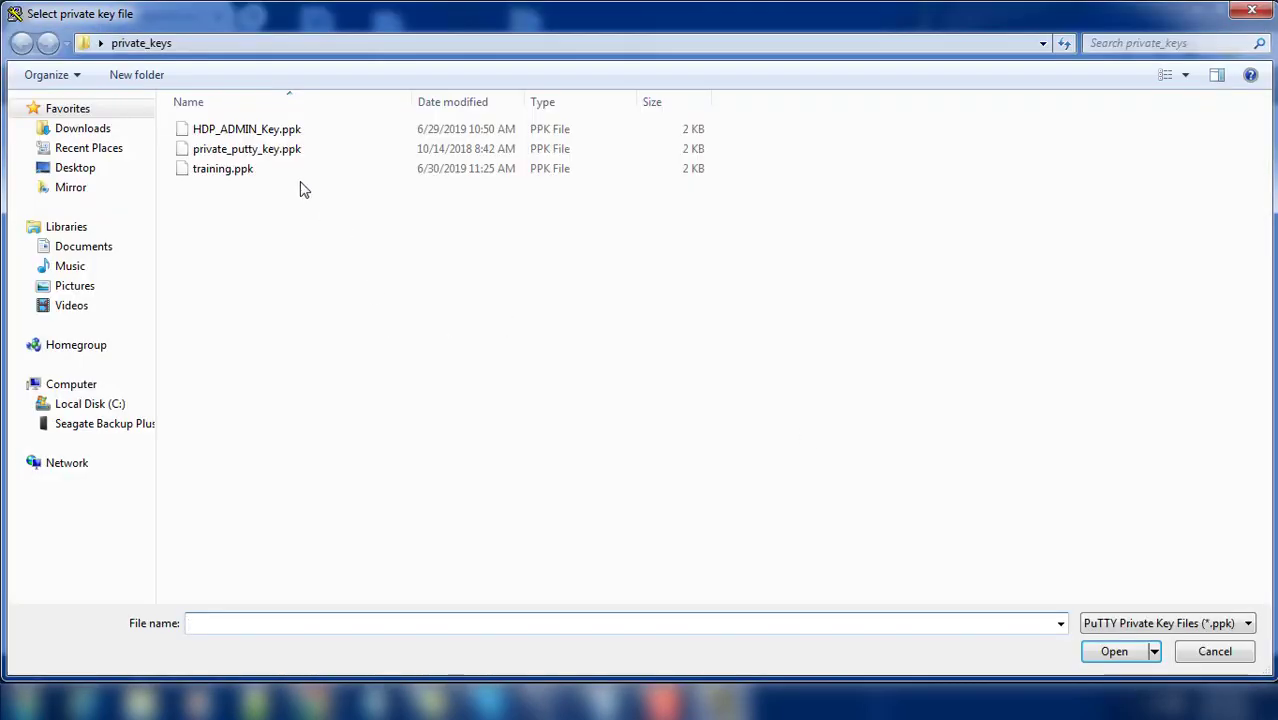
click(253, 133)
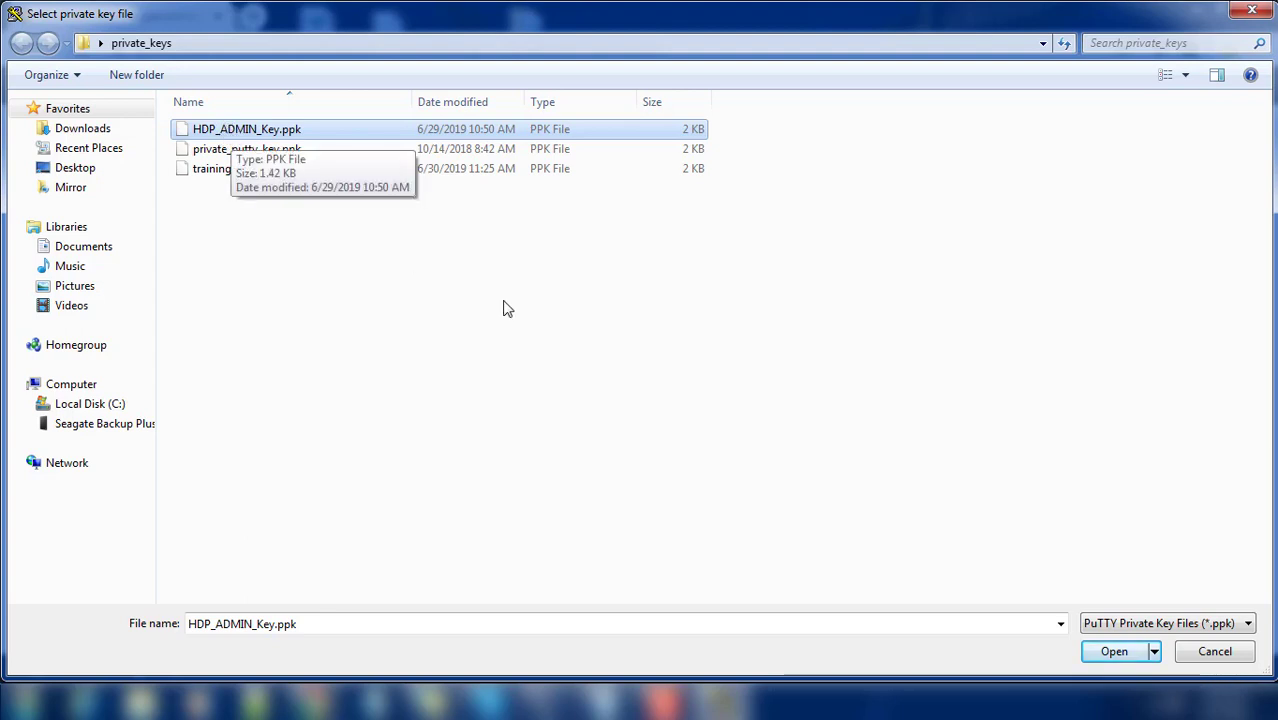
click(1113, 652)
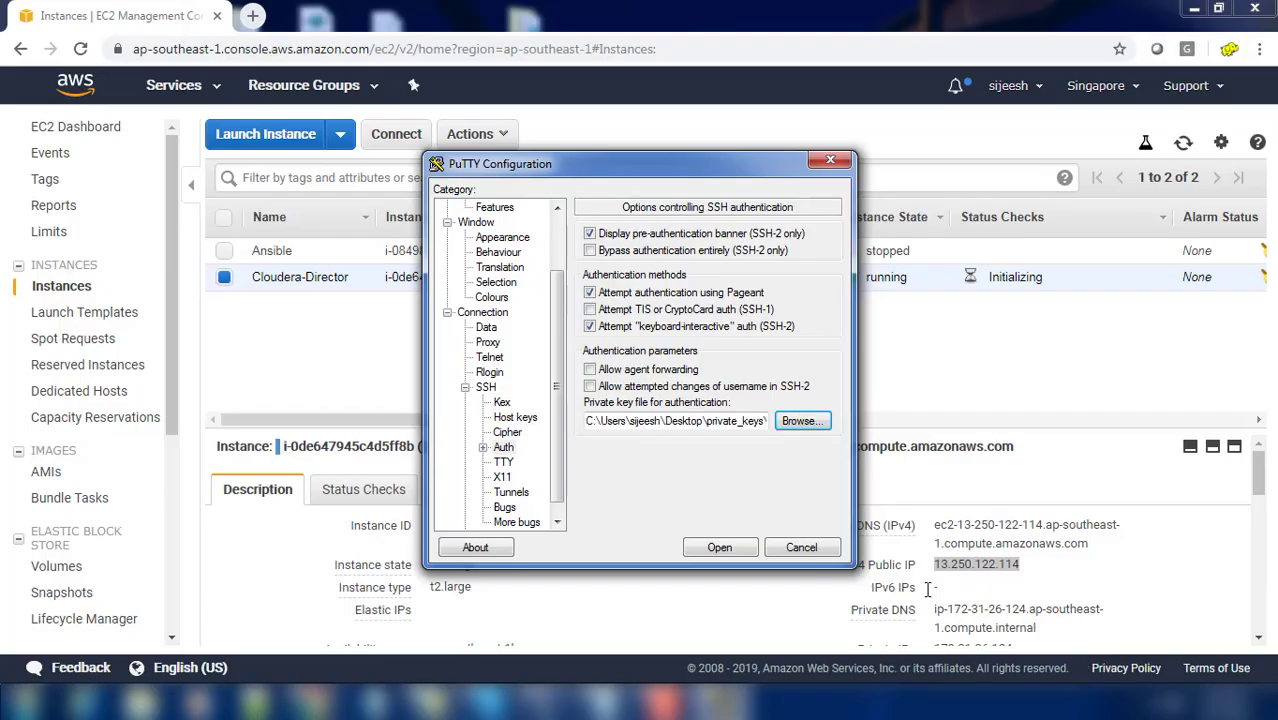
Open the SSH session, trust and cache the server's host key, log in as centos and maximize the terminal
click(720, 549)
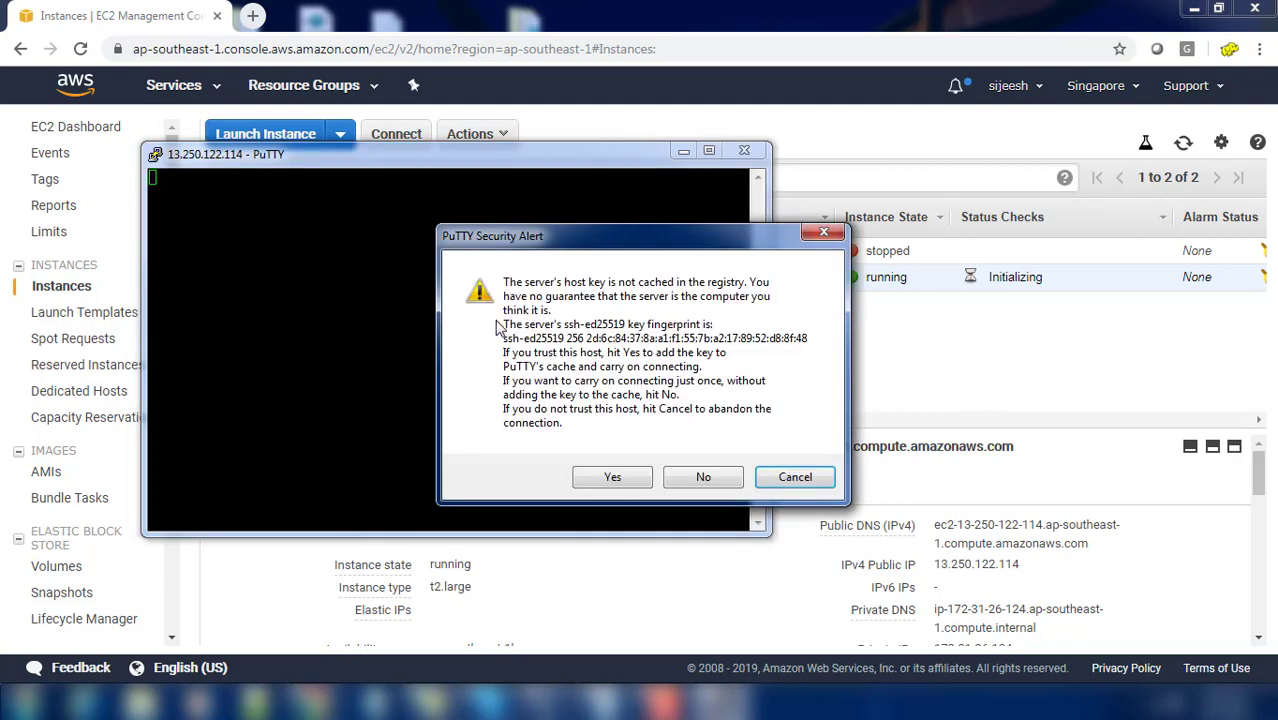
click(612, 478)
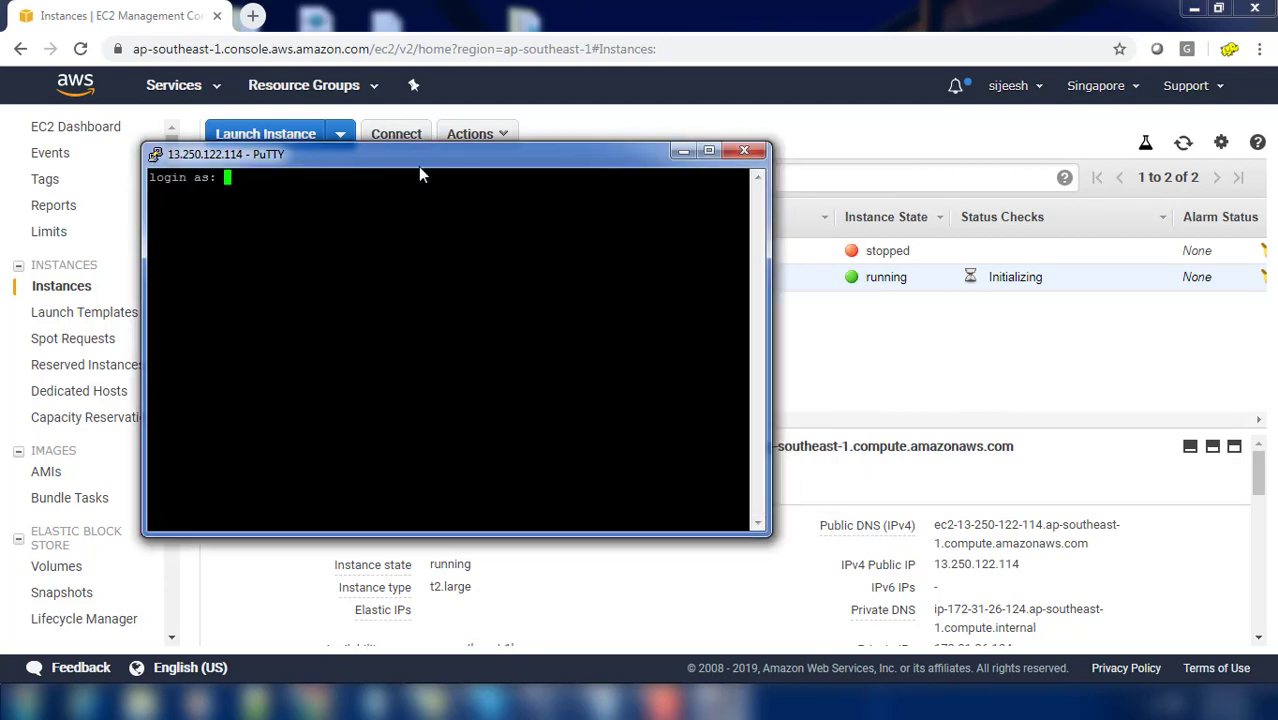
text(centos)
key(Return)
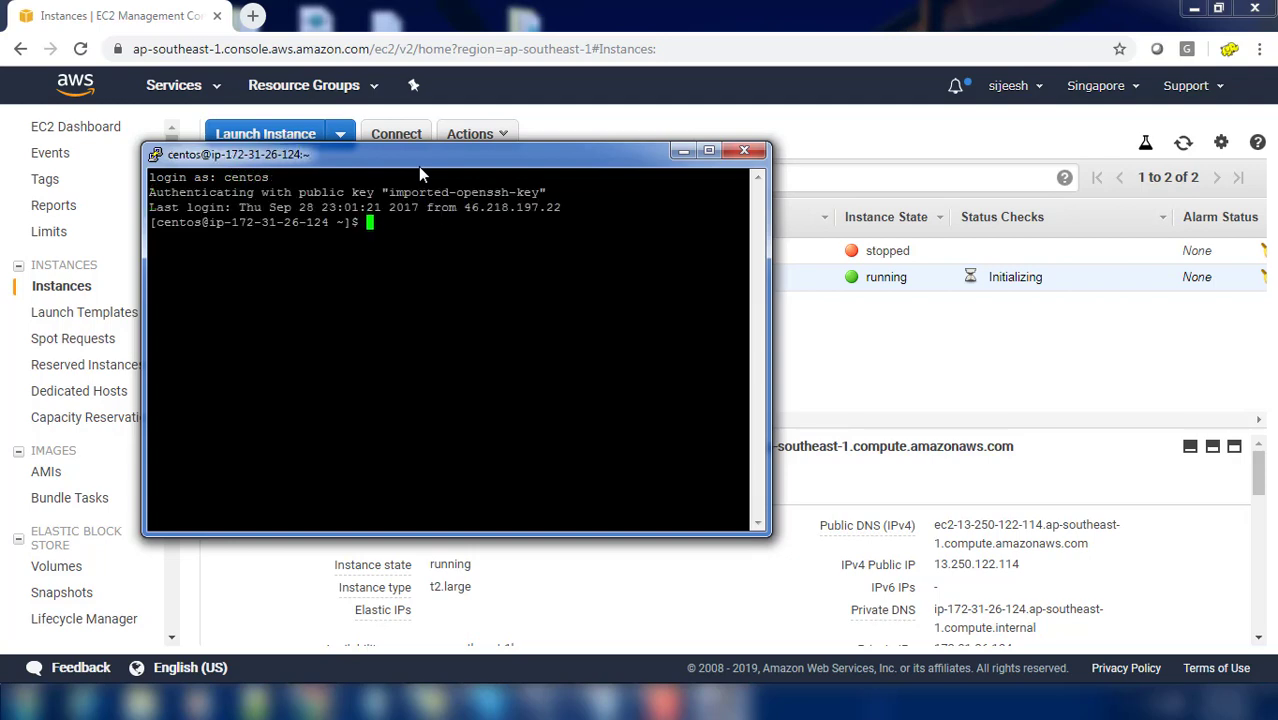
double_click(418, 161)
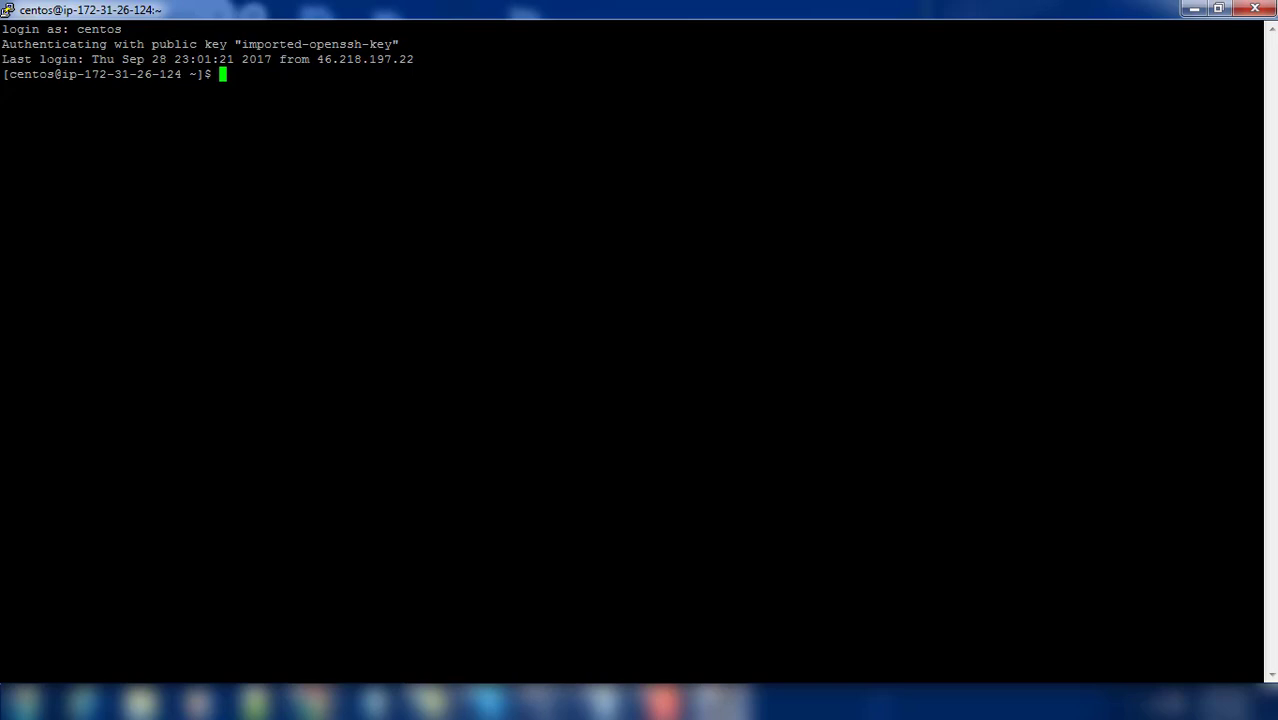
double_click(86, 30)
right_click(240, 14)
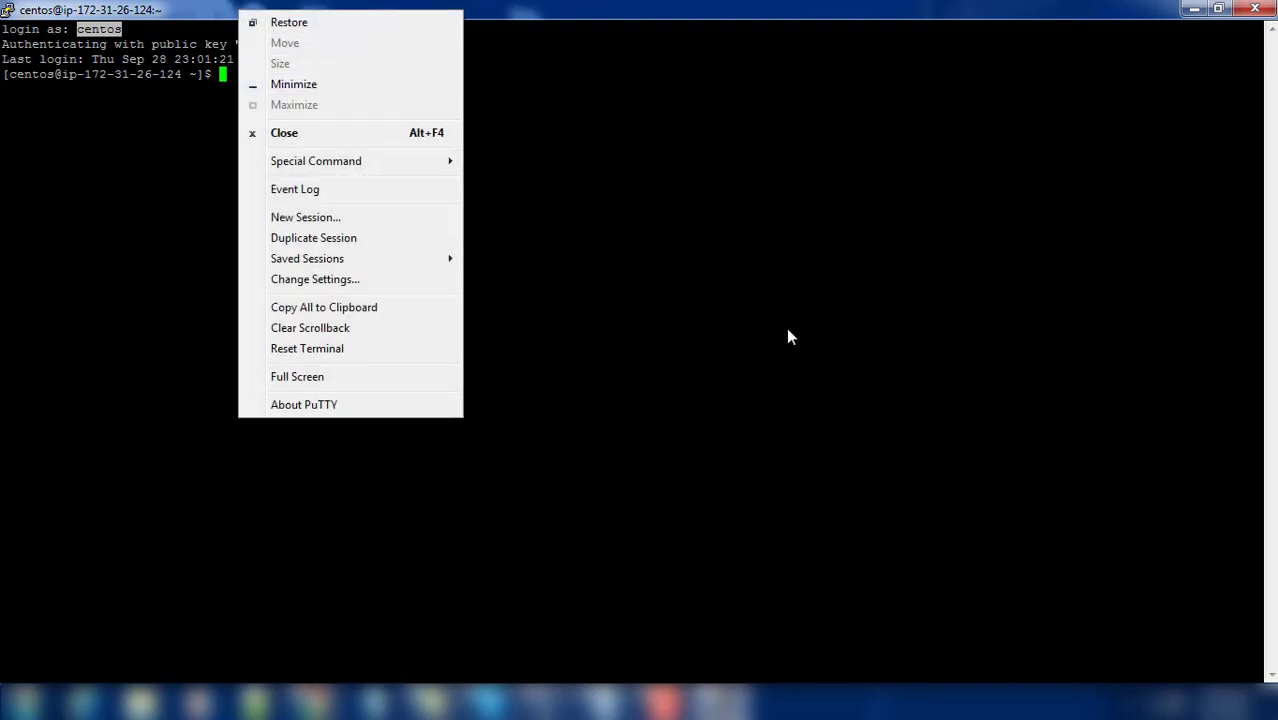
click(788, 334)
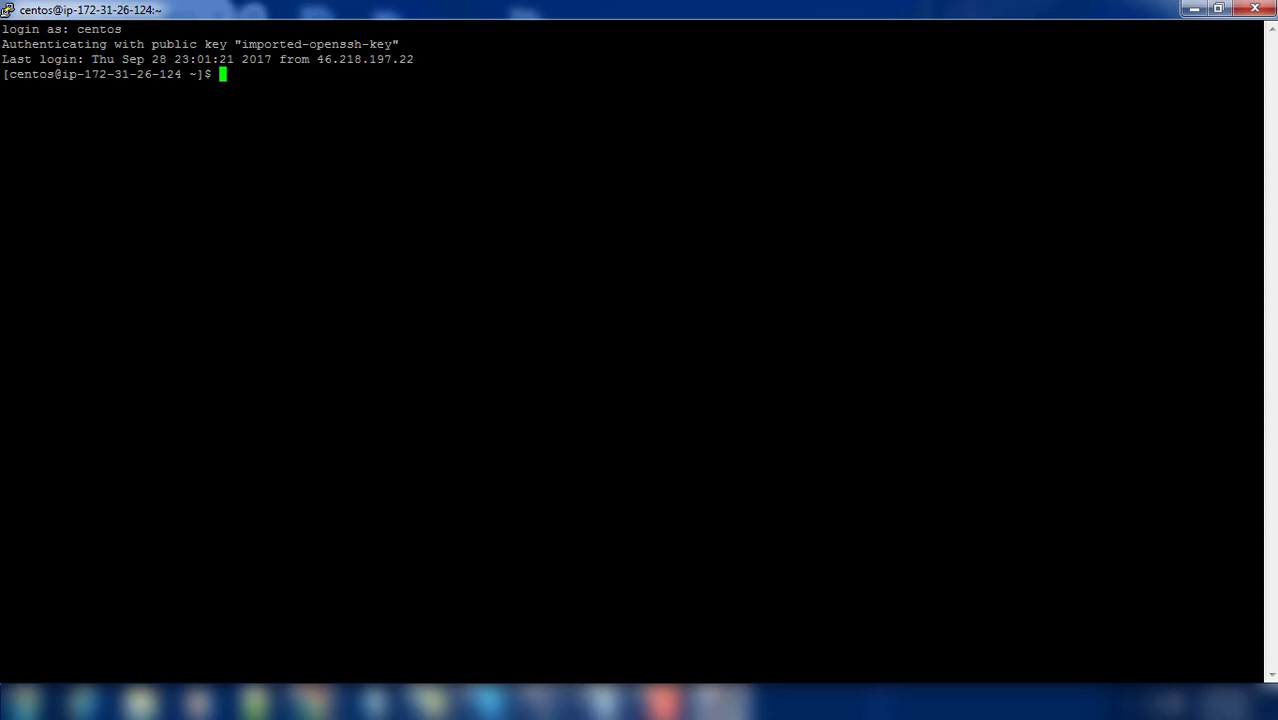